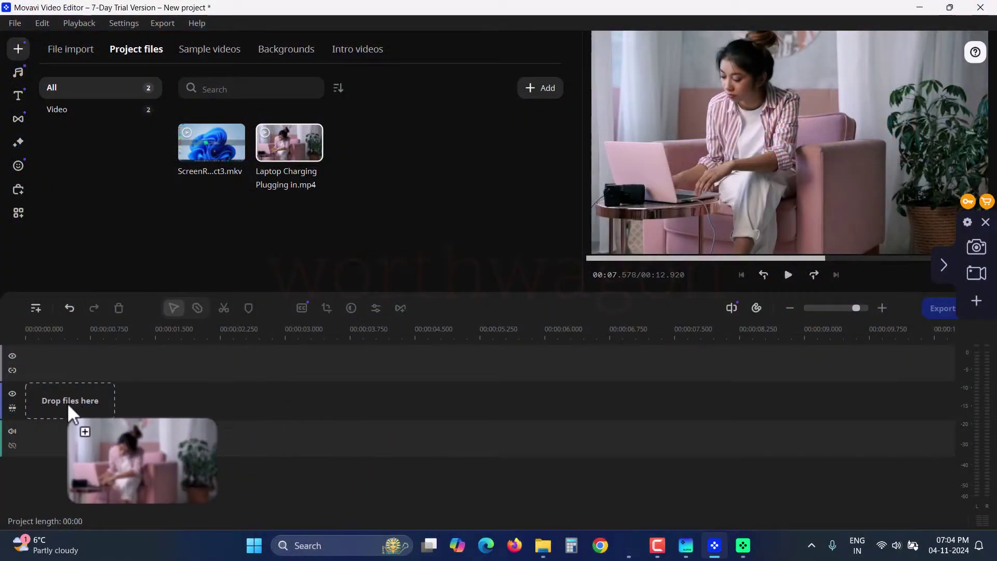
Add the Laptop Charging clip to the timeline, generate auto subtitles, and choose 4x upscaling
{"action": "left_click_drag", "start_coordinate": [67, 403], "coordinate": [135, 434]}
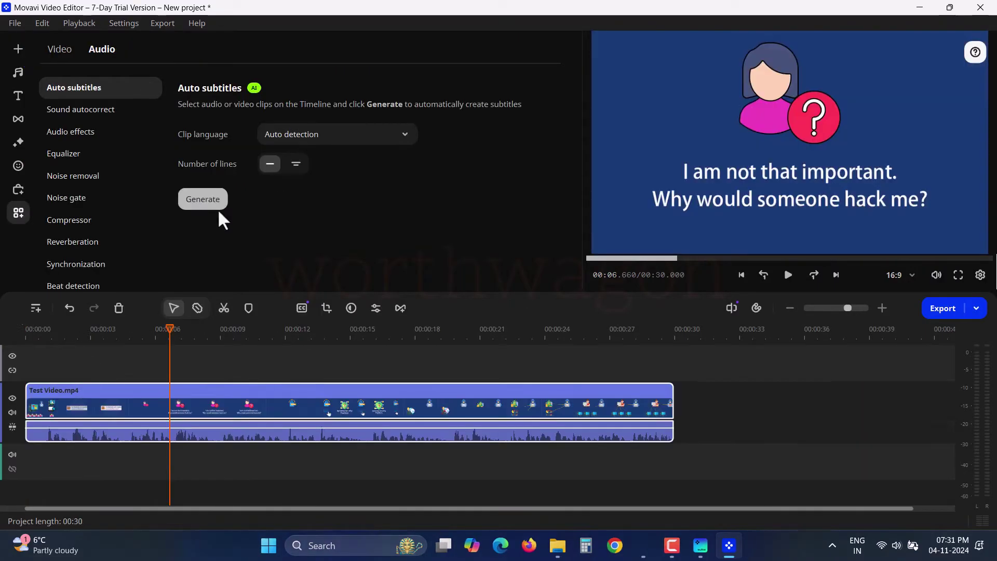
{"action": "left_click", "coordinate": [216, 206]}
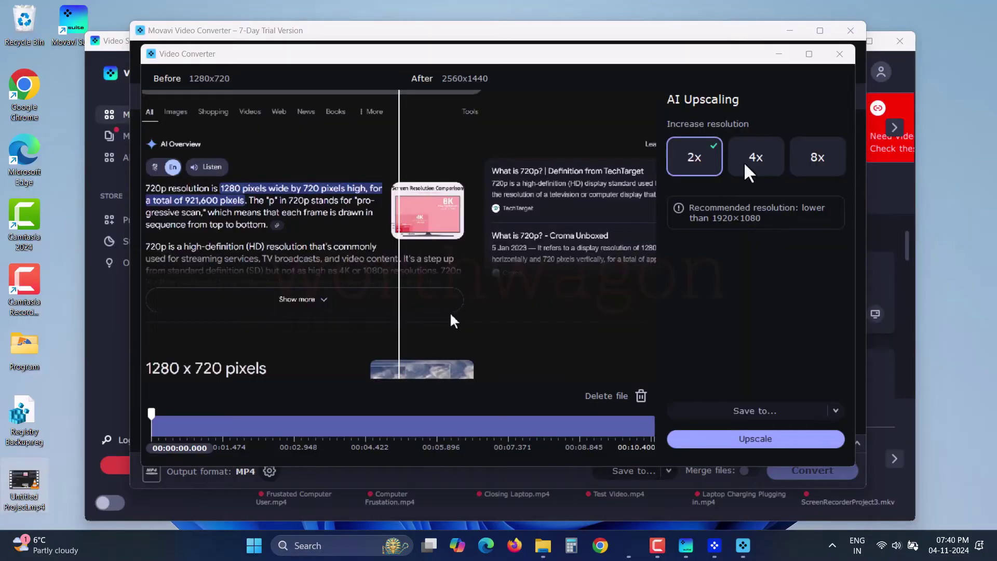
{"action": "left_click", "coordinate": [743, 158]}
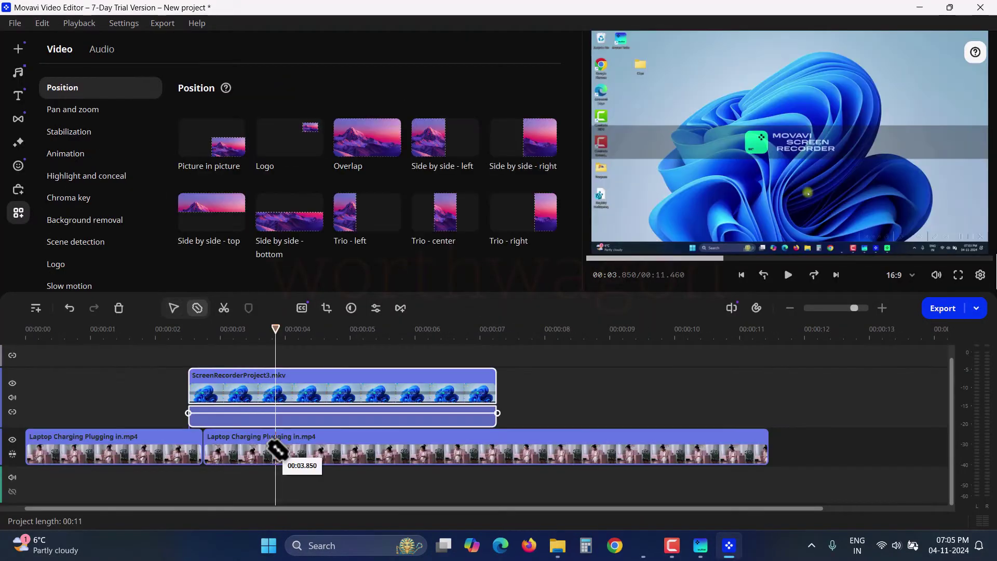
Cut the bottom clip twice, then cut both stacked clips at three more points
{"action": "left_click", "coordinate": [275, 449]}
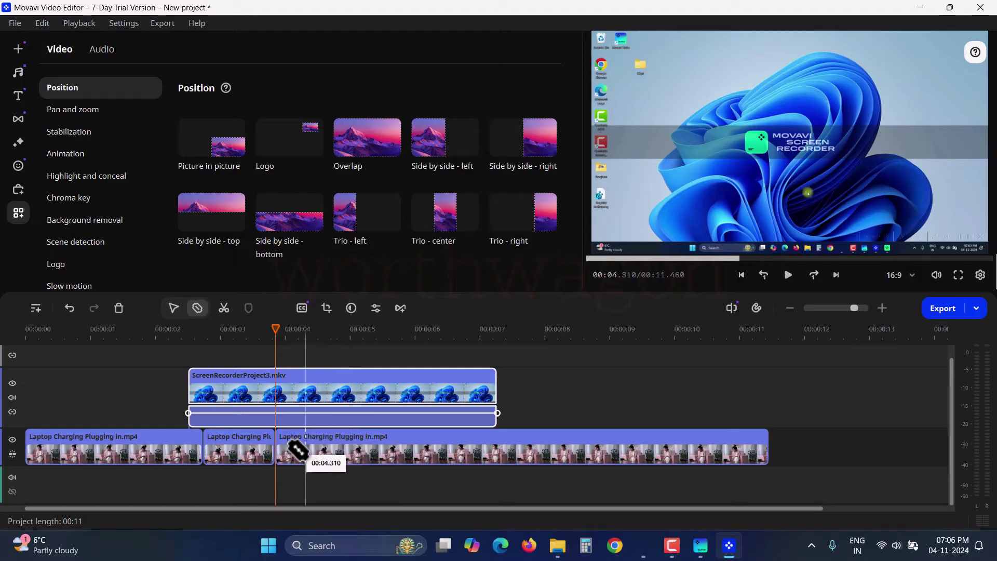
{"action": "left_click", "coordinate": [296, 450]}
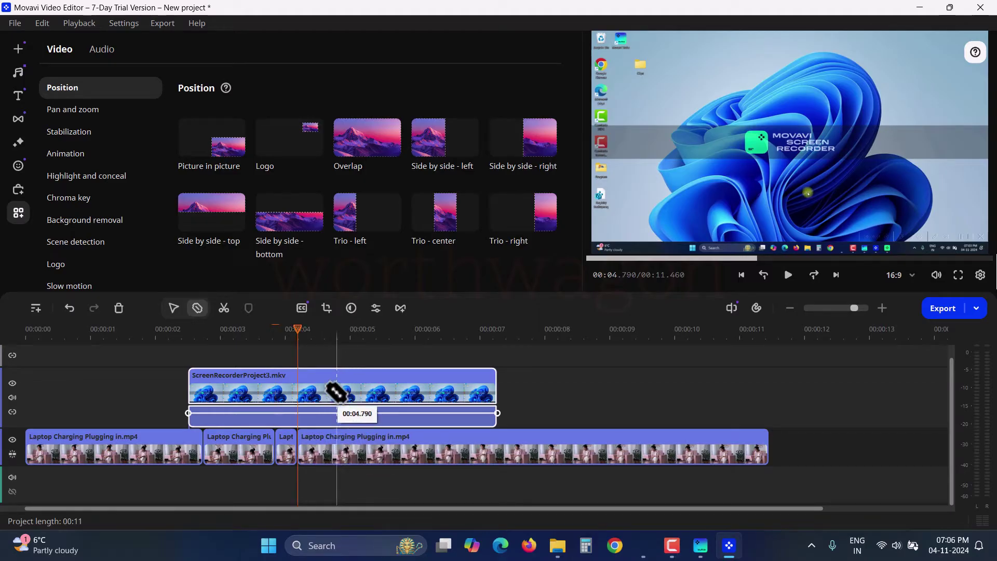
{"action": "left_click", "coordinate": [348, 394]}
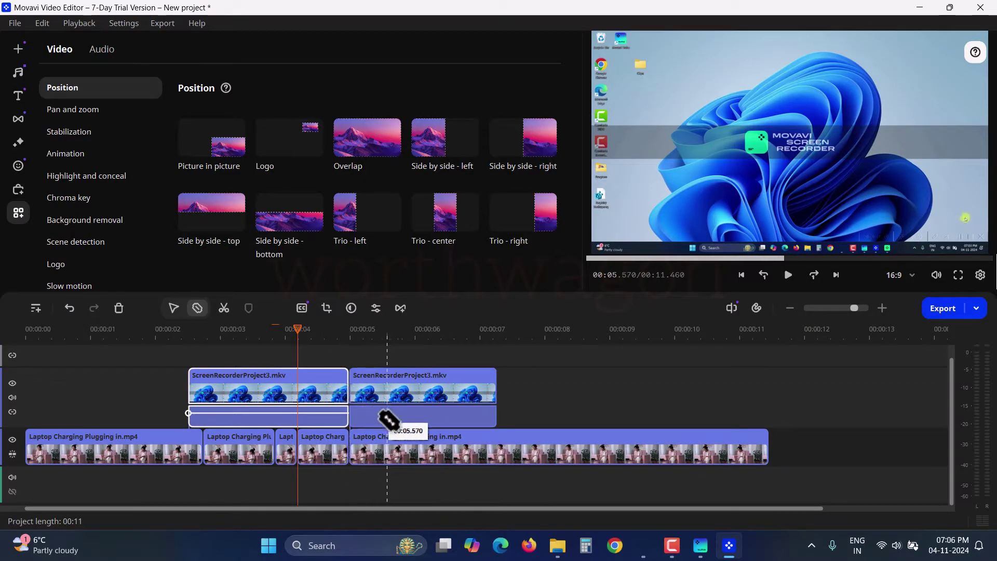
{"action": "left_click", "coordinate": [391, 441]}
{"action": "left_click", "coordinate": [427, 441]}
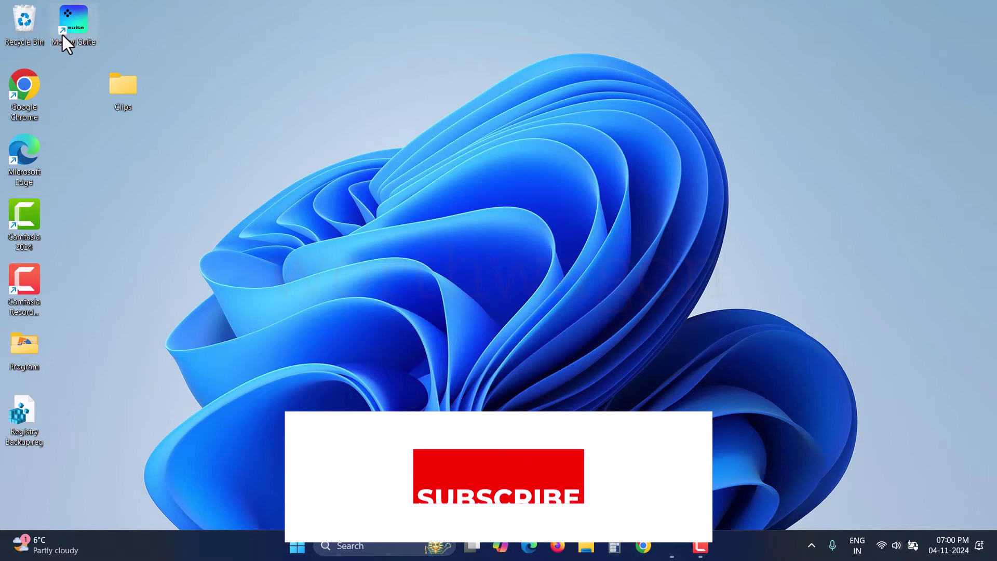
Open the Movavi Video Suite launcher and browse its audio programs
{"action": "double_click", "coordinate": [67, 37]}
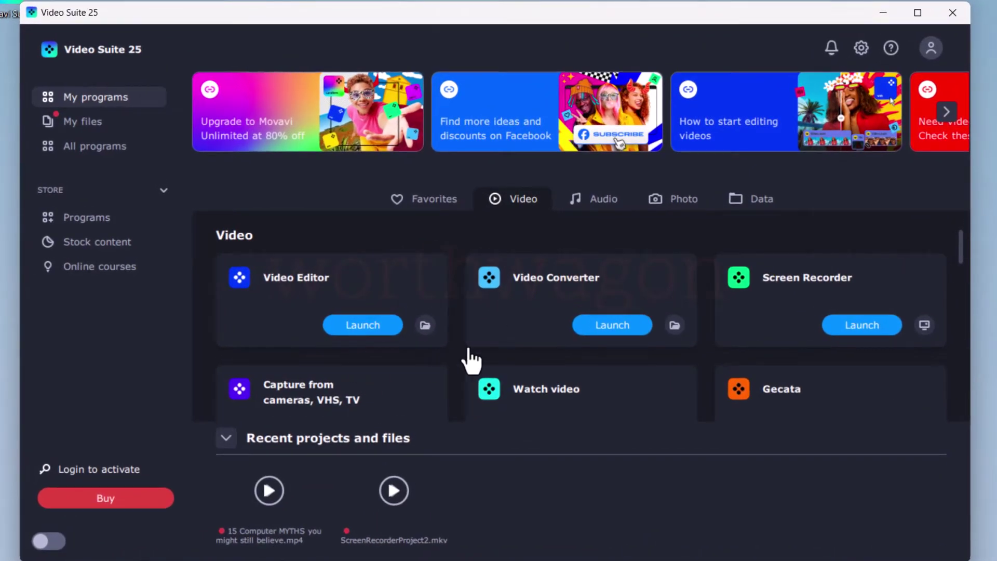
{"action": "left_click", "coordinate": [606, 206]}
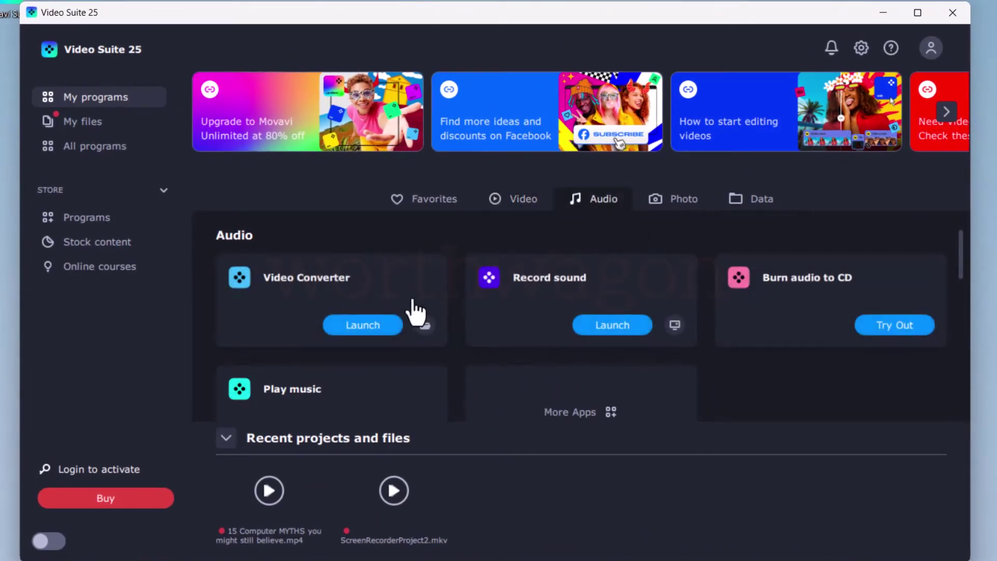
{"action": "scroll", "coordinate": [544, 361], "scroll_direction": "down", "scroll_amount": 2}
{"action": "scroll", "coordinate": [543, 360], "scroll_direction": "up", "scroll_amount": 2}
Return to the suite's video programs and launch Video Editor 2025
{"action": "left_click", "coordinate": [509, 199]}
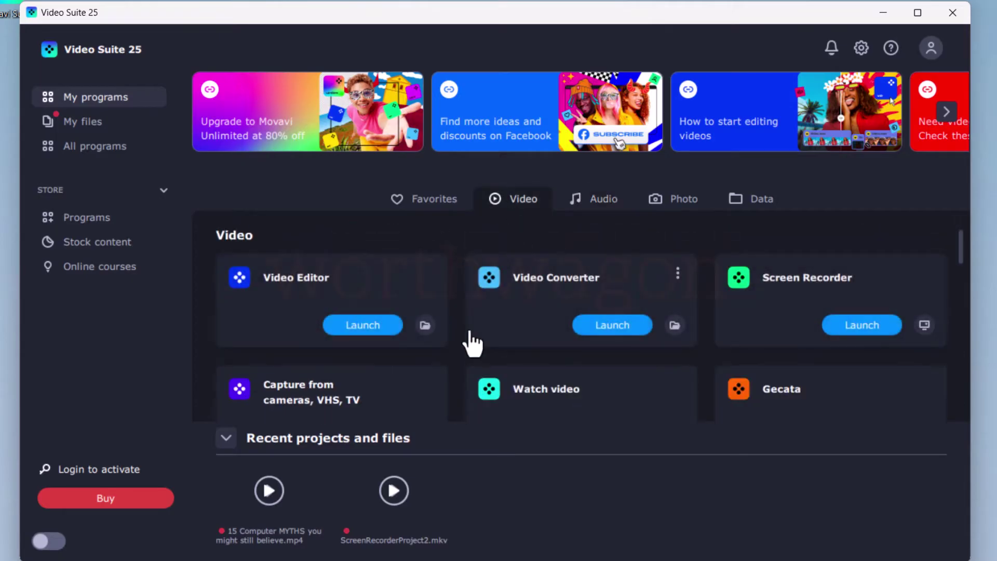
{"action": "scroll", "coordinate": [467, 343], "scroll_direction": "down", "scroll_amount": 2}
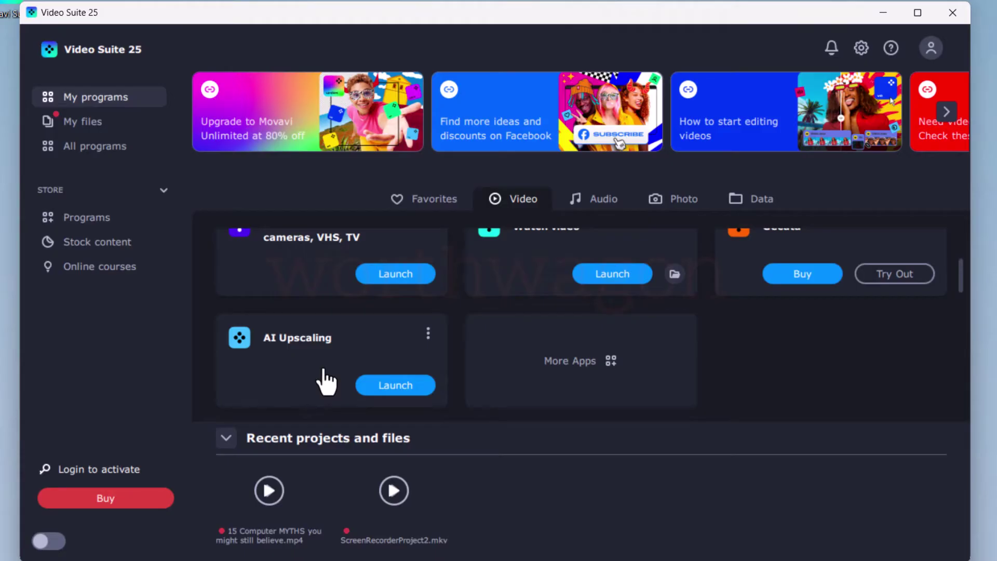
{"action": "scroll", "coordinate": [326, 382], "scroll_direction": "up", "scroll_amount": 3}
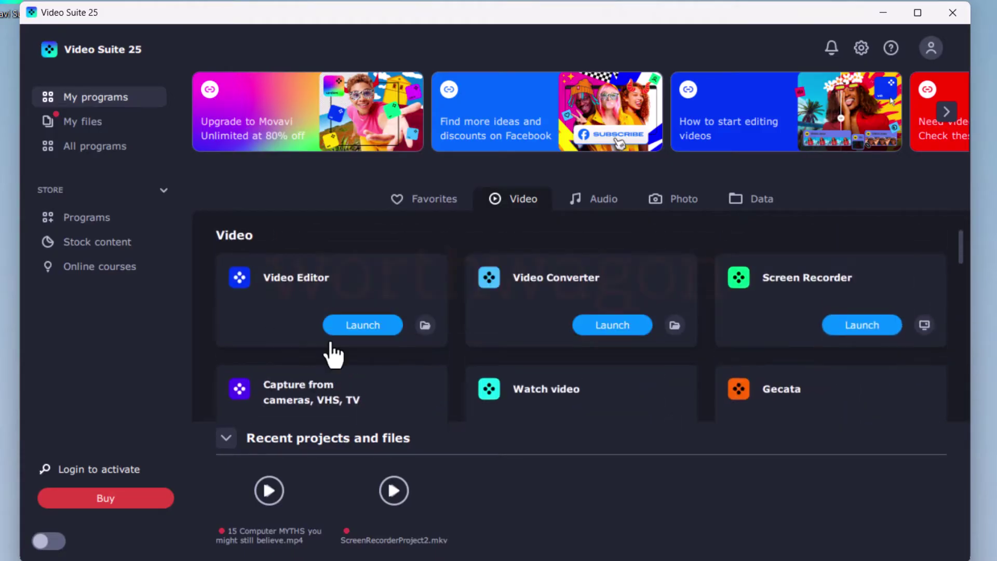
{"action": "left_click", "coordinate": [379, 327]}
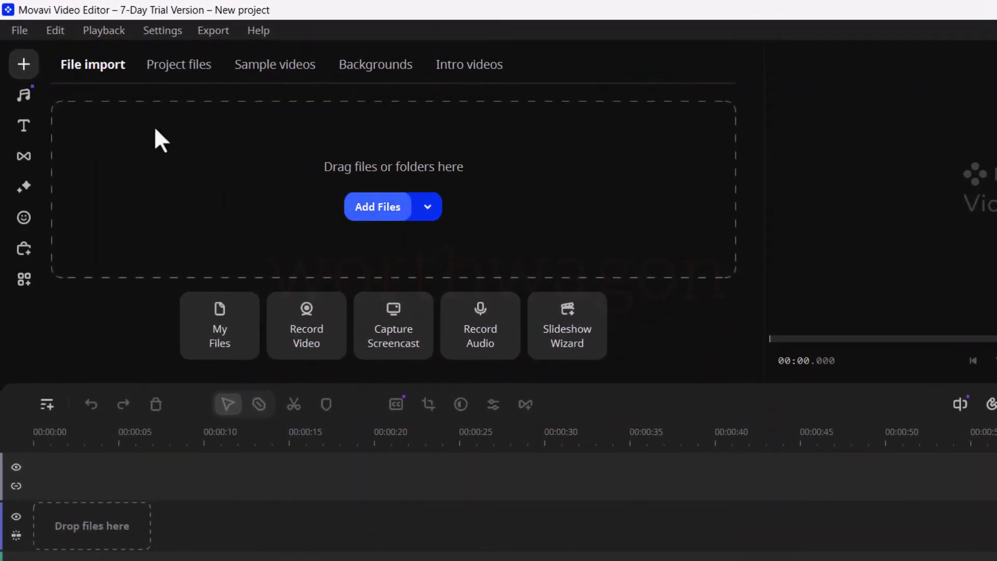
Browse the Project files, Sample videos, Backgrounds and Intro videos libraries
{"action": "left_click", "coordinate": [178, 65]}
{"action": "left_click", "coordinate": [301, 72]}
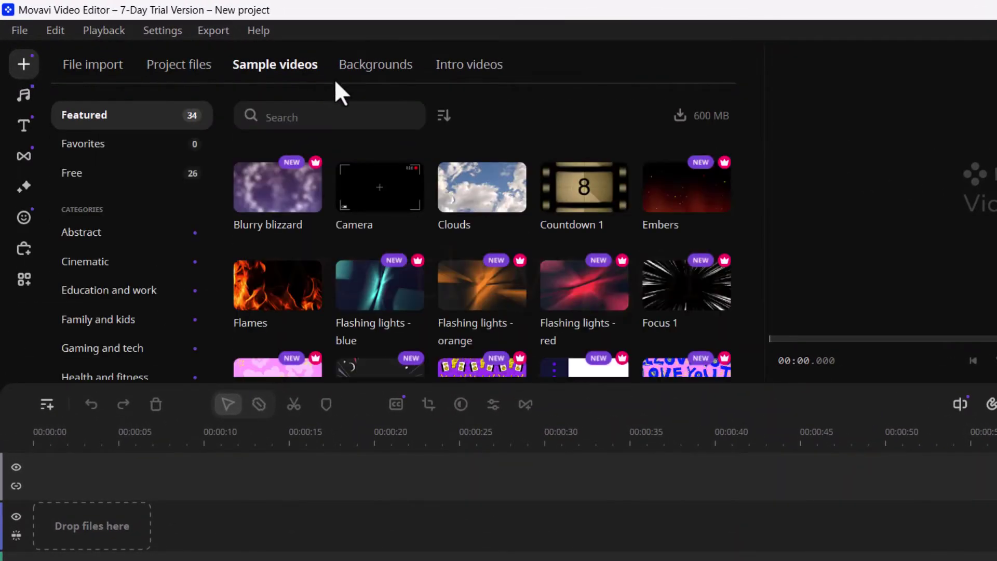
{"action": "left_click", "coordinate": [372, 65]}
{"action": "left_click", "coordinate": [461, 65]}
{"action": "scroll", "coordinate": [434, 232], "scroll_direction": "down", "scroll_amount": 1}
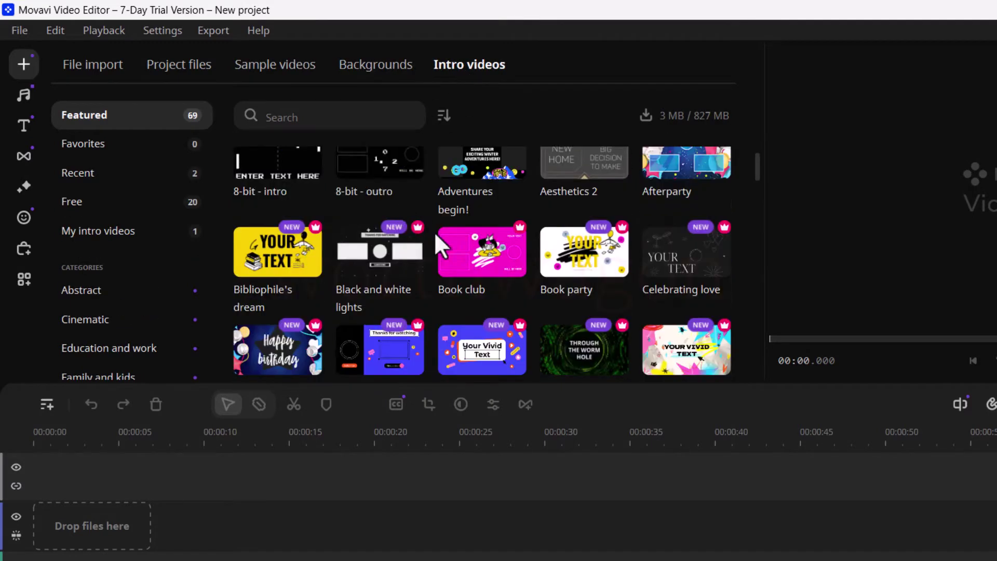
{"action": "scroll", "coordinate": [395, 231], "scroll_direction": "up", "scroll_amount": 1}
Filter intro templates by Free, then Featured, and go back to File import to start Capture Screencast
{"action": "left_click", "coordinate": [134, 208]}
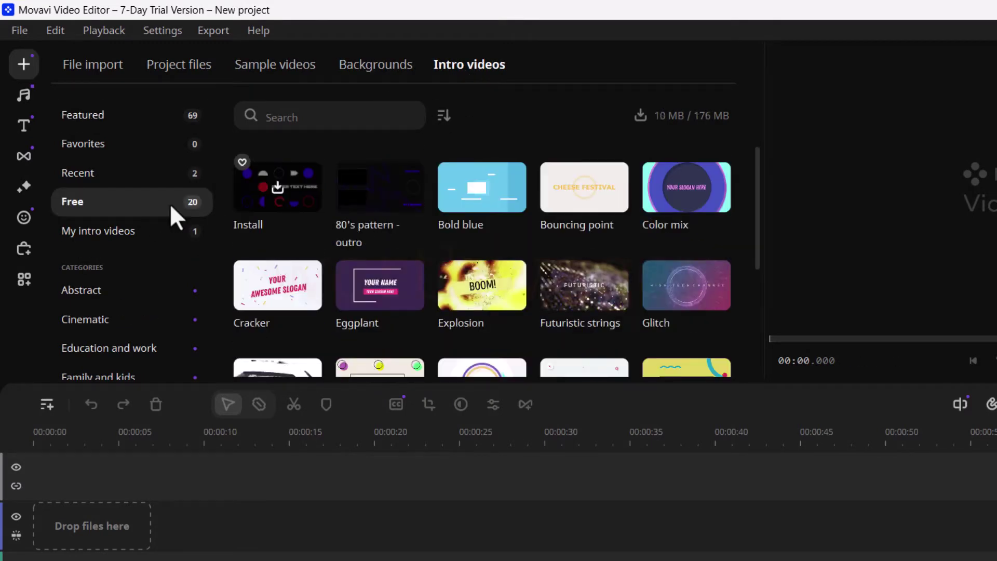
{"action": "left_click", "coordinate": [95, 117]}
{"action": "mouse_move", "coordinate": [378, 229]}
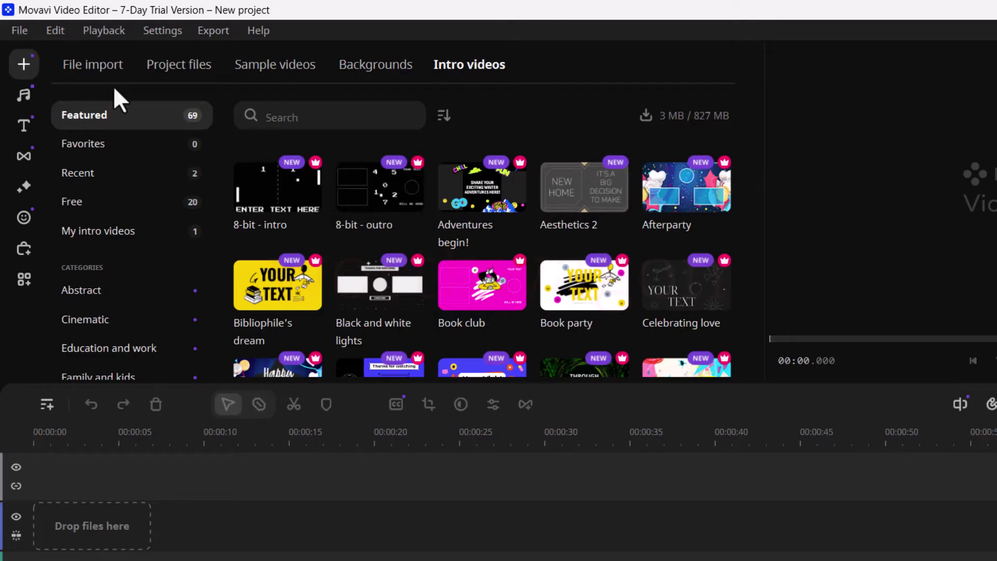
{"action": "left_click", "coordinate": [93, 66]}
{"action": "left_click", "coordinate": [399, 336]}
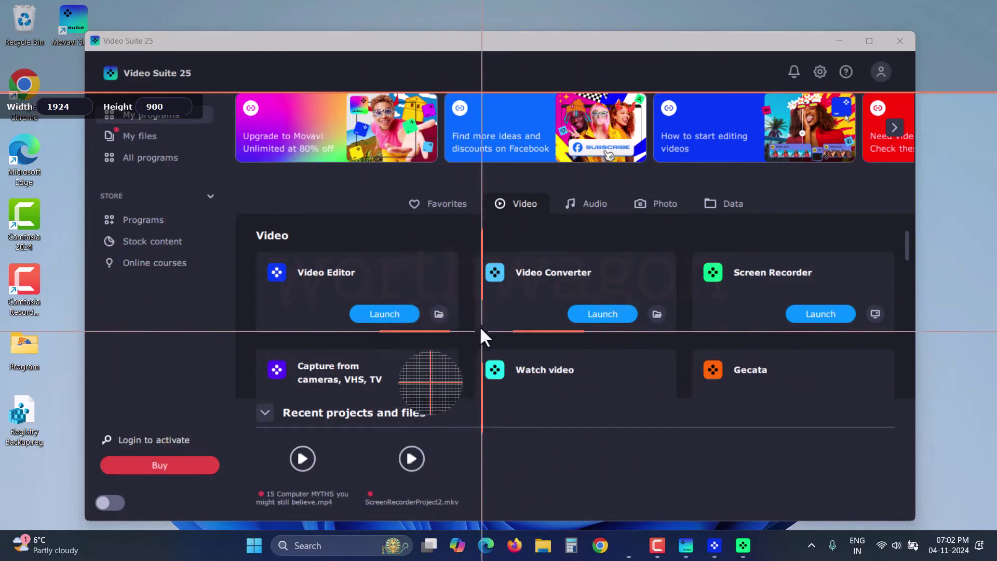
Record a short full-screen capture with the microphone muted, then stop the recording
{"action": "left_click", "coordinate": [437, 300]}
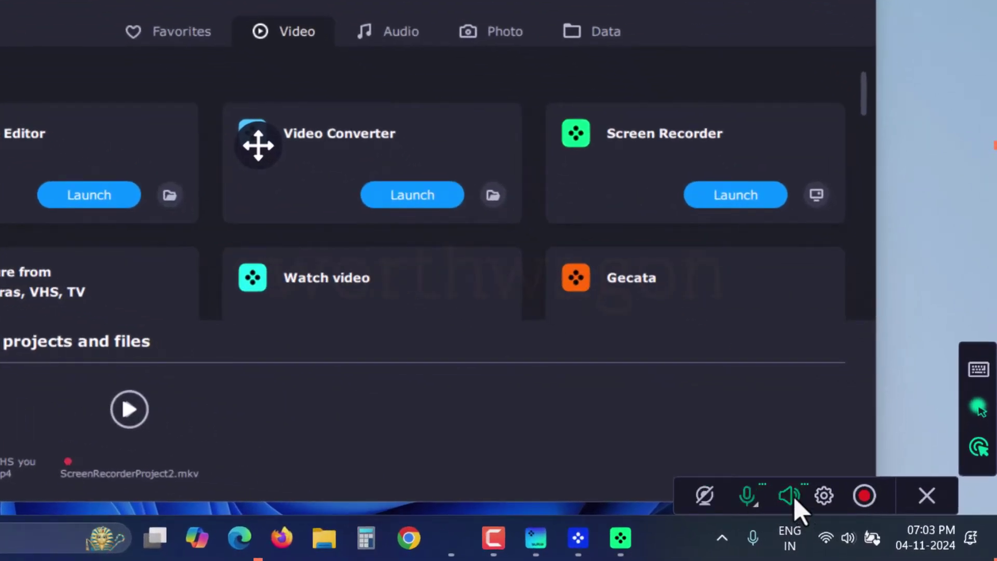
{"action": "left_click", "coordinate": [826, 498]}
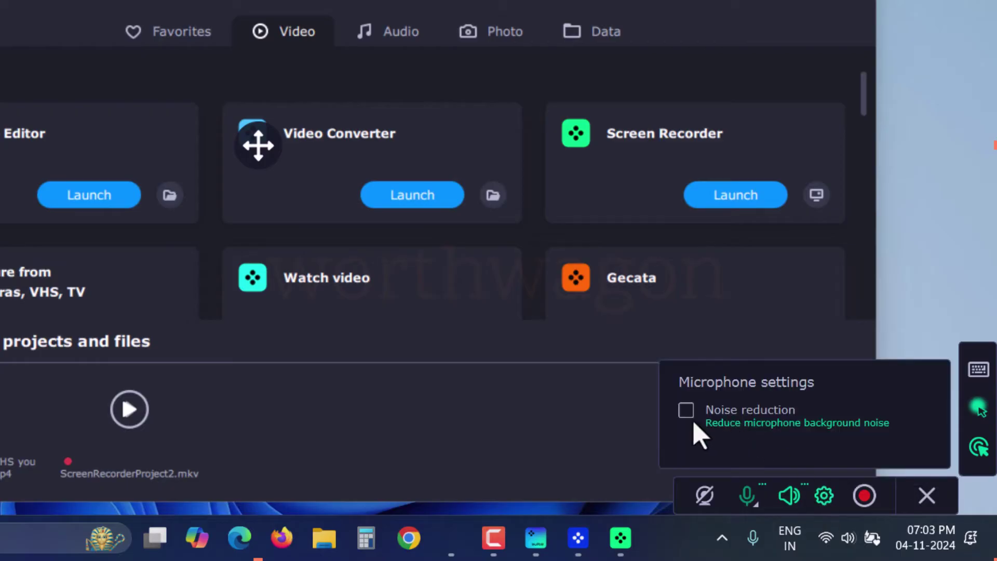
{"action": "left_click", "coordinate": [748, 496]}
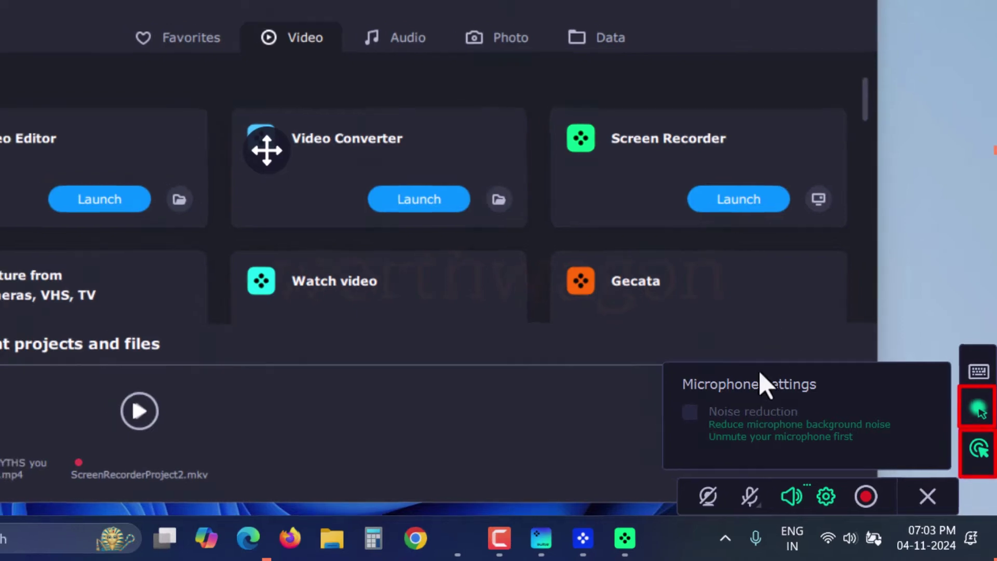
{"action": "left_click", "coordinate": [865, 496]}
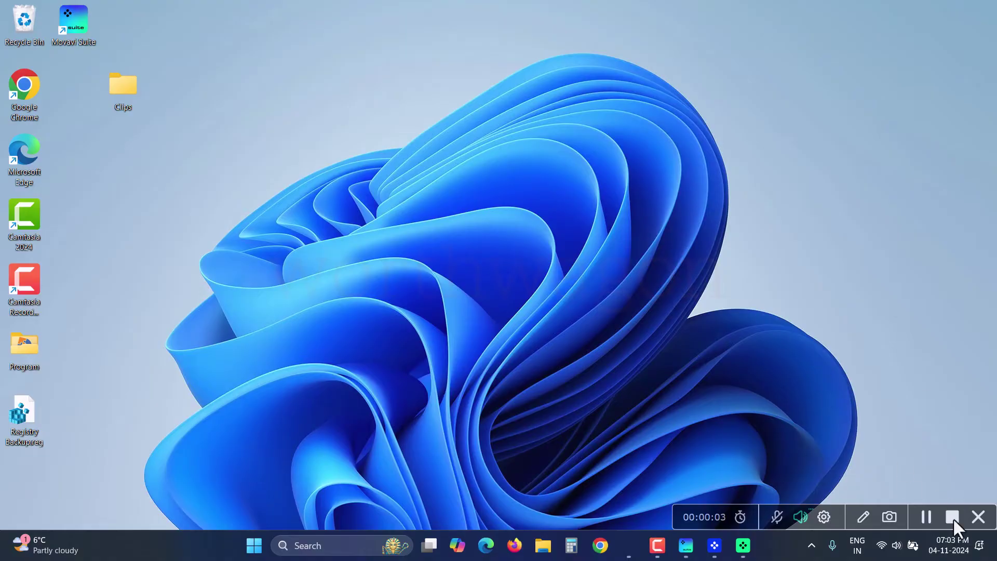
{"action": "left_click", "coordinate": [952, 517]}
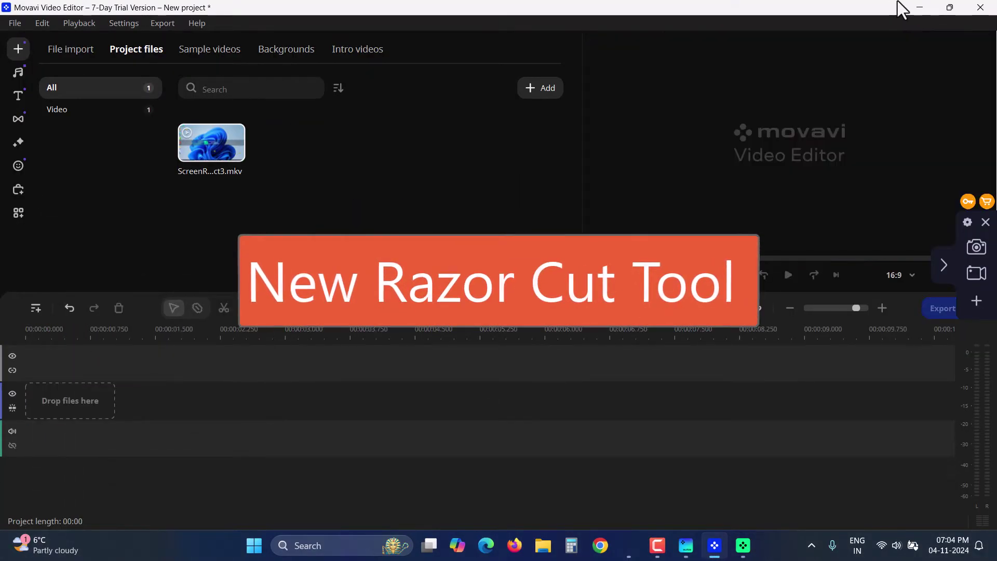
Import Laptop Charging Plugging in.mp4 and place it on the timeline
{"action": "left_click_drag", "start_coordinate": [358, 193], "coordinate": [335, 277]}
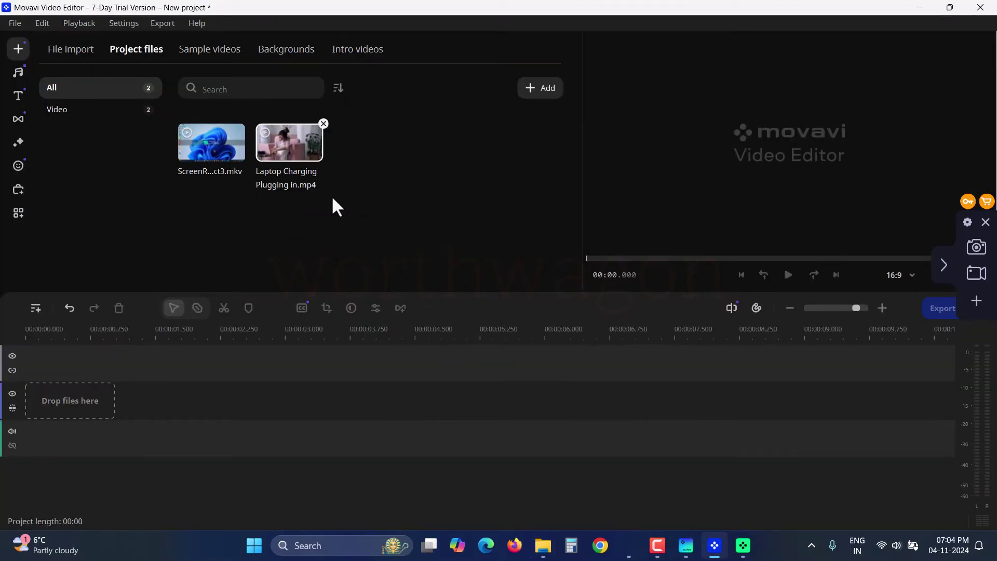
{"action": "left_click", "coordinate": [302, 152]}
{"action": "left_click_drag", "start_coordinate": [301, 152], "coordinate": [47, 395]}
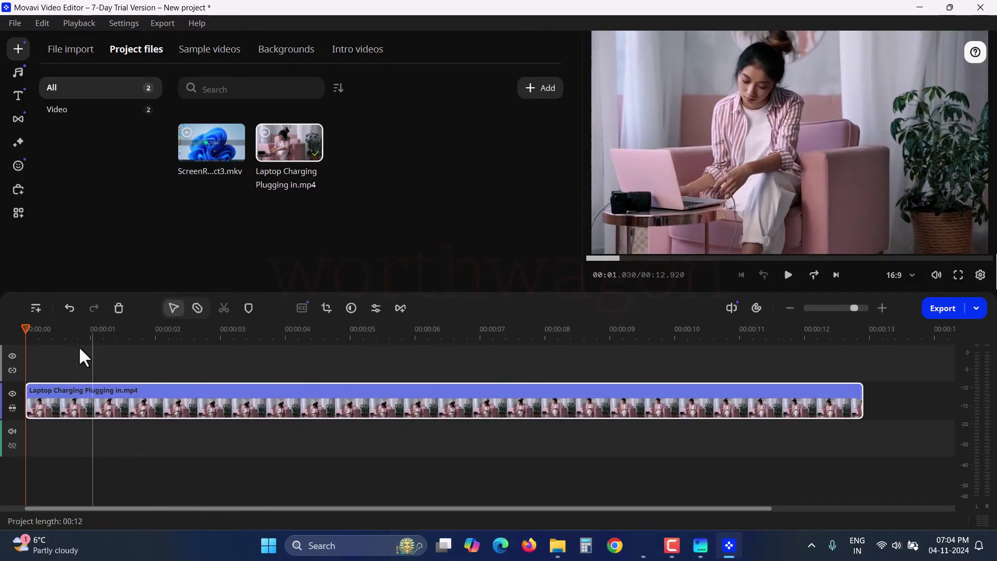
Split the laptop clip at about 00:03.8, 00:05.4 and 00:07.2
{"action": "left_click", "coordinate": [69, 332]}
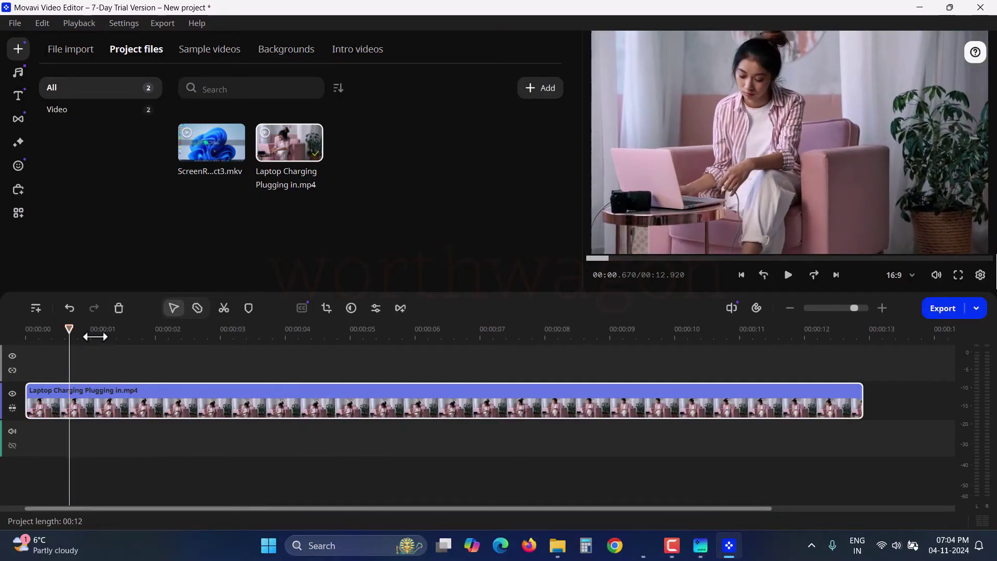
{"action": "left_click", "coordinate": [268, 343]}
{"action": "left_click", "coordinate": [224, 308]}
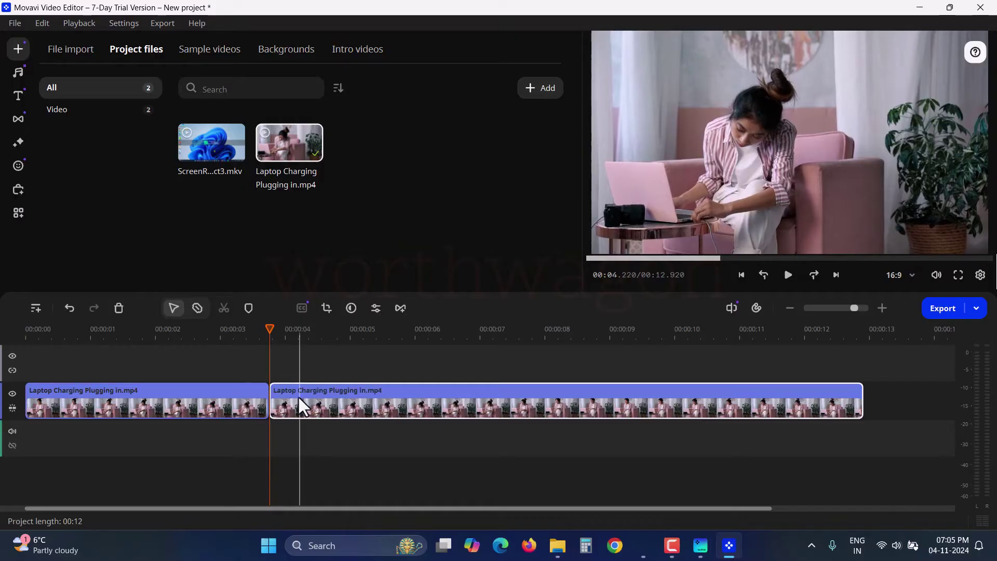
{"action": "left_click", "coordinate": [370, 332]}
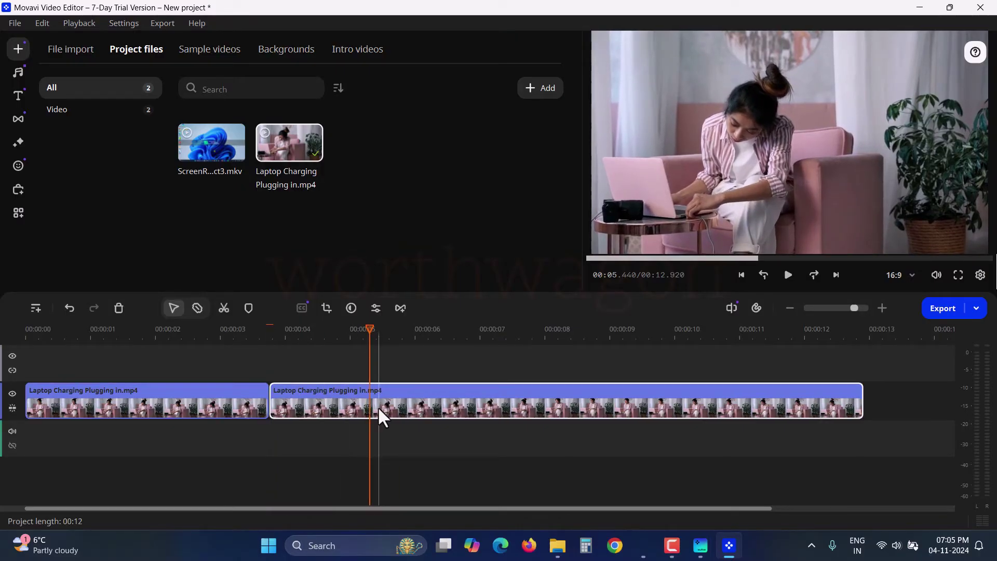
{"action": "key", "text": "ctrl+b"}
{"action": "left_click_drag", "start_coordinate": [369, 329], "coordinate": [429, 330]}
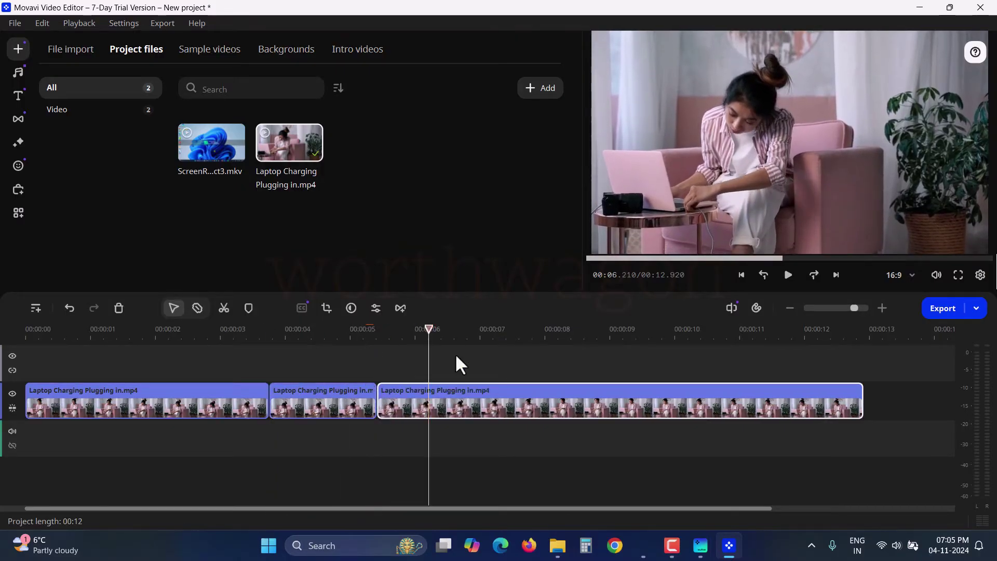
{"action": "left_click", "coordinate": [507, 396]}
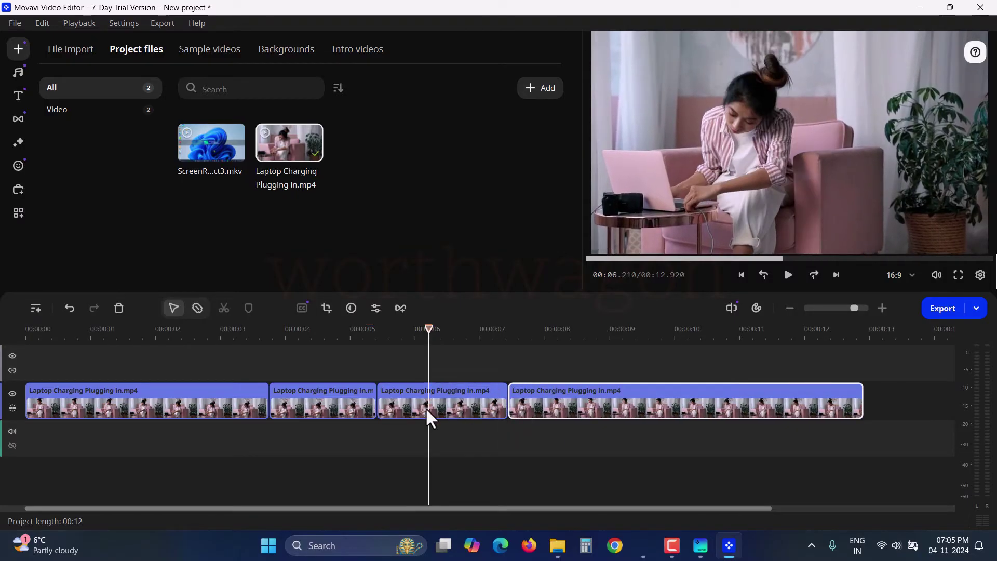
Undo the splits, then use the Blade tool to cut the laptop clip near 00:02.7, 00:04 and 00:04.8
{"action": "key", "text": "ctrl+z"}
{"action": "key", "text": "ctrl+z"}
{"action": "key", "text": "ctrl+z"}
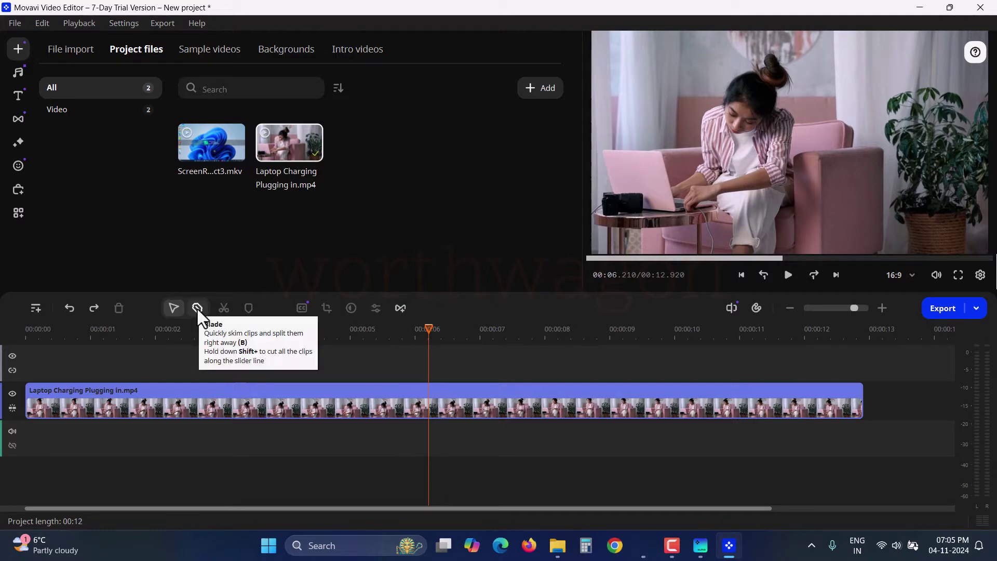
{"action": "key", "text": "b"}
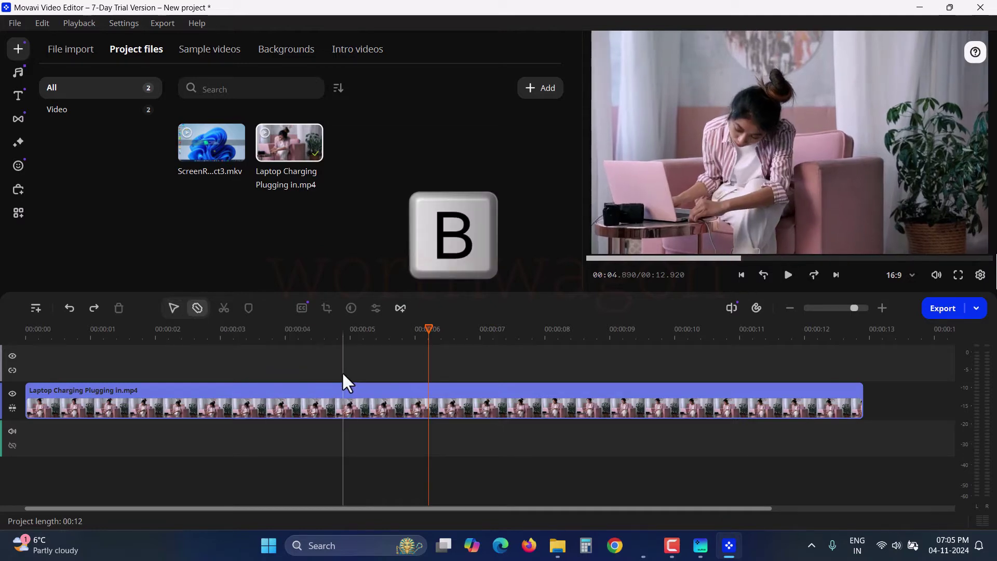
{"action": "left_click", "coordinate": [203, 403]}
{"action": "left_click", "coordinate": [290, 403]}
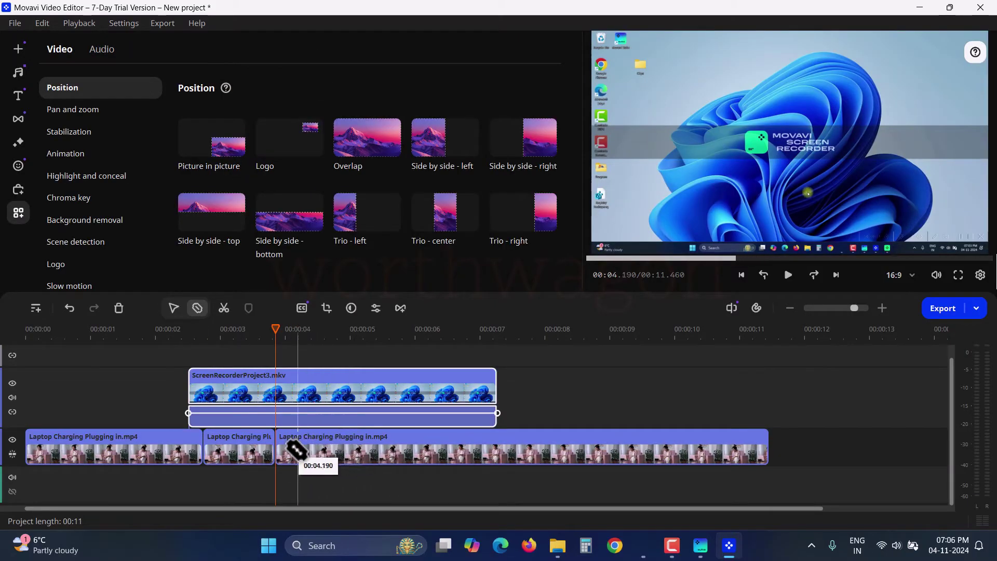
{"action": "left_click", "coordinate": [297, 448]}
Cut both tracks together at about 00:04.99, 00:05.6, 00:06.5 and 00:07
{"action": "key", "text": "shift"}
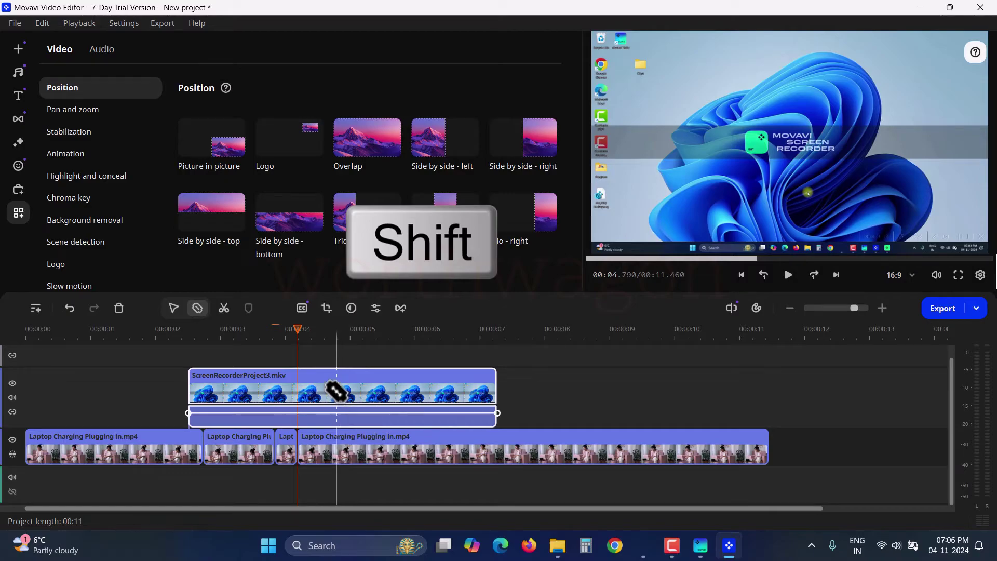
{"action": "left_click", "coordinate": [349, 393], "text": "shift"}
{"action": "left_click", "coordinate": [390, 440], "text": "shift"}
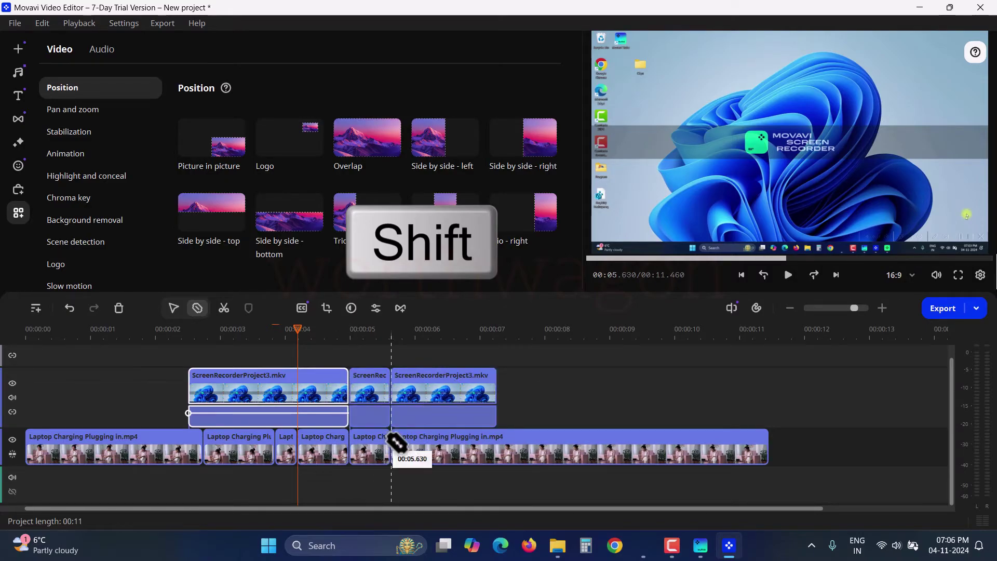
{"action": "left_click", "coordinate": [457, 446], "text": "shift"}
{"action": "left_click", "coordinate": [514, 447], "text": "shift"}
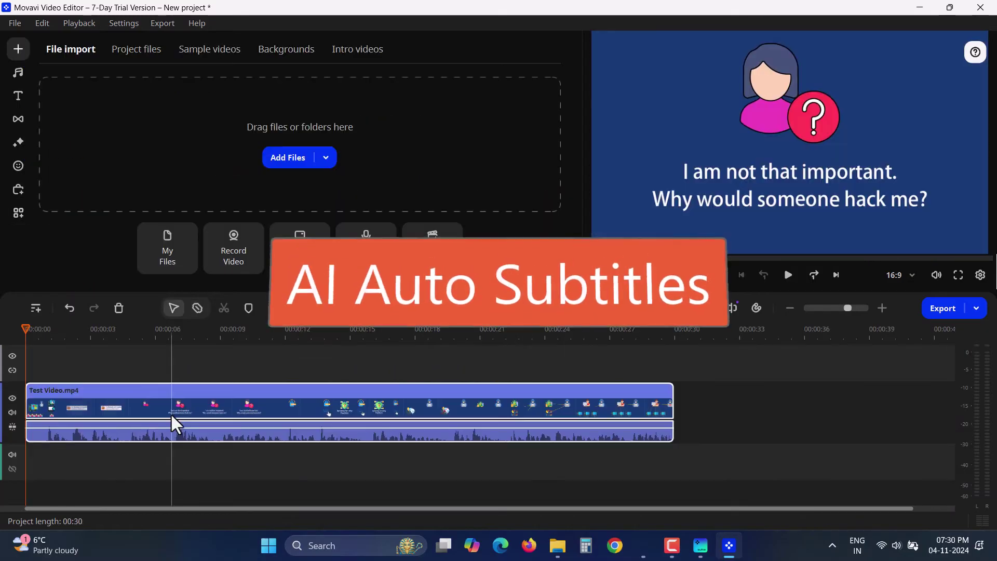
{"action": "left_click", "coordinate": [169, 412]}
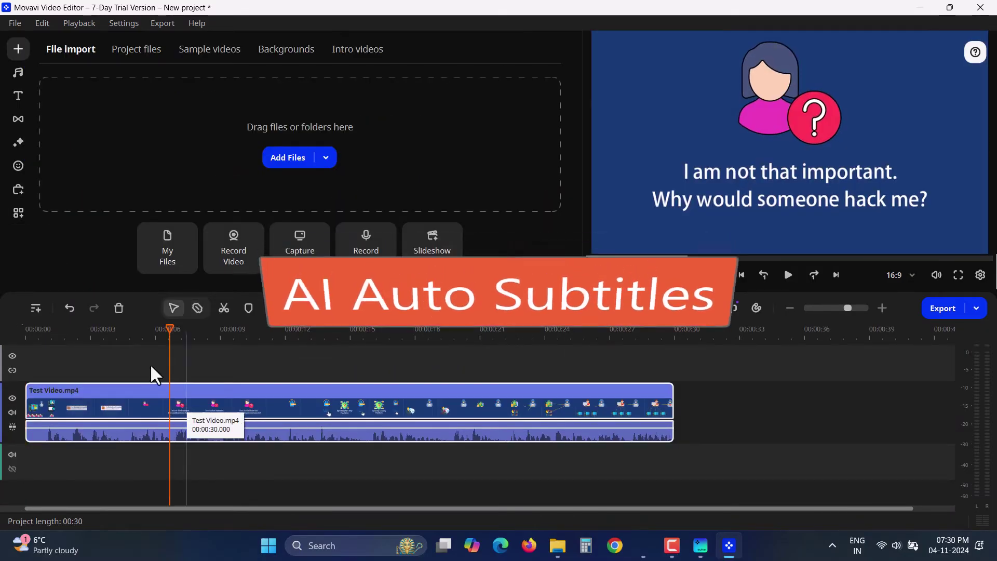
Generate auto subtitles for Test Video.mp4 with Auto detection language and view the Design options
{"action": "left_click", "coordinate": [18, 142]}
{"action": "left_click", "coordinate": [18, 212]}
{"action": "left_click", "coordinate": [101, 46]}
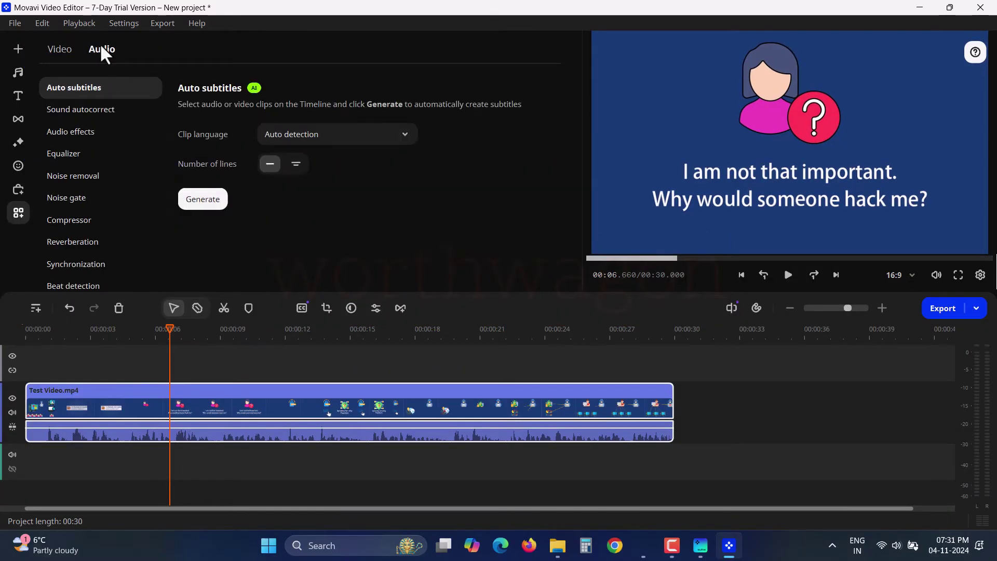
{"action": "left_click", "coordinate": [325, 137]}
{"action": "left_click", "coordinate": [325, 136]}
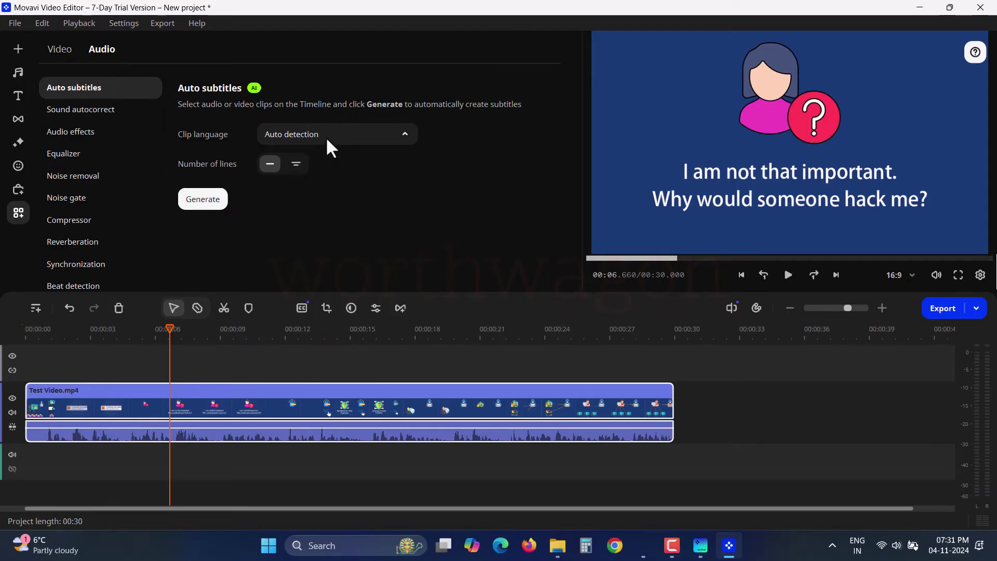
{"action": "left_click", "coordinate": [193, 201]}
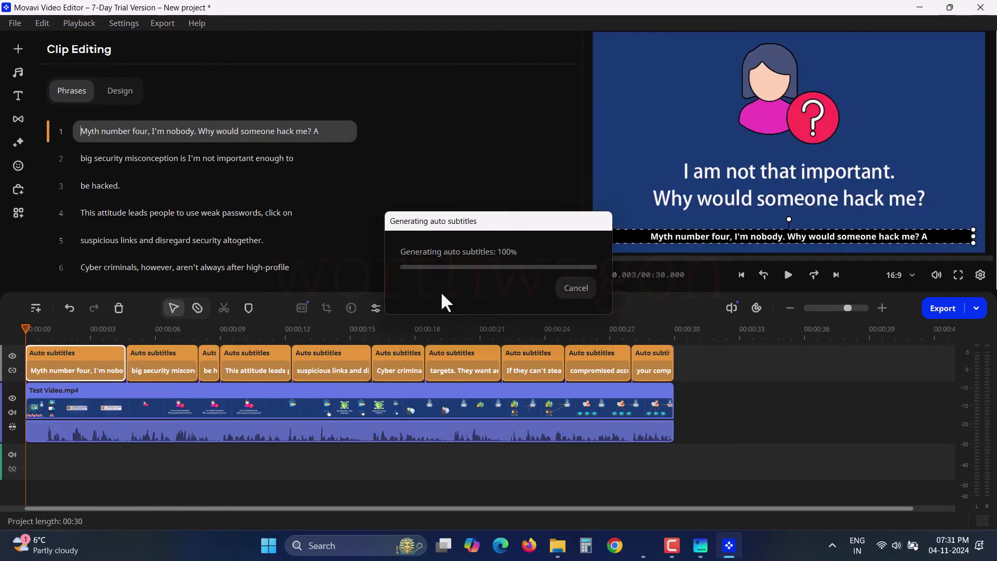
{"action": "left_click", "coordinate": [120, 96]}
{"action": "scroll", "coordinate": [267, 259], "scroll_direction": "down", "scroll_amount": 5}
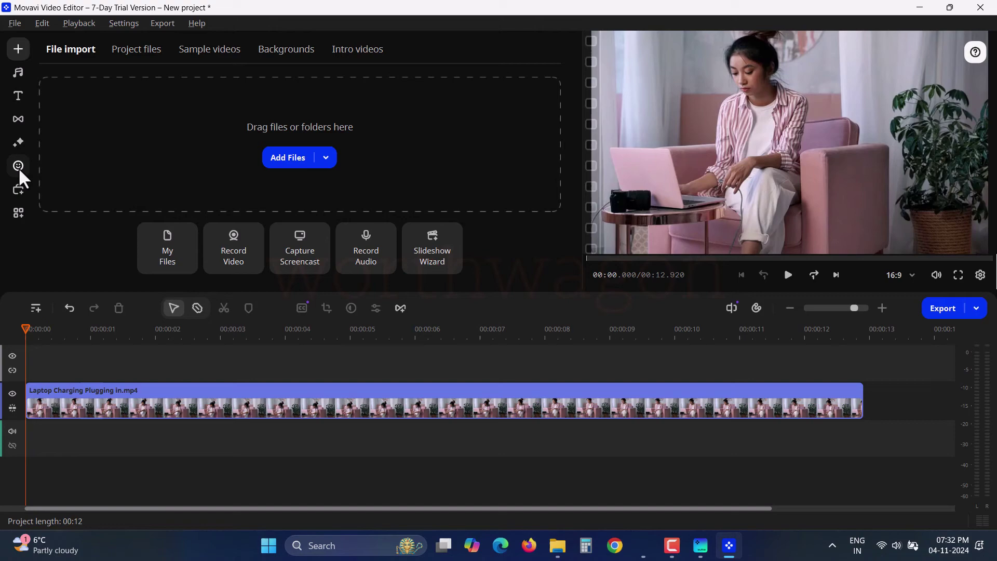
Apply the Colored sketch filter to the selected laptop clip and stop playback
{"action": "left_click", "coordinate": [17, 143]}
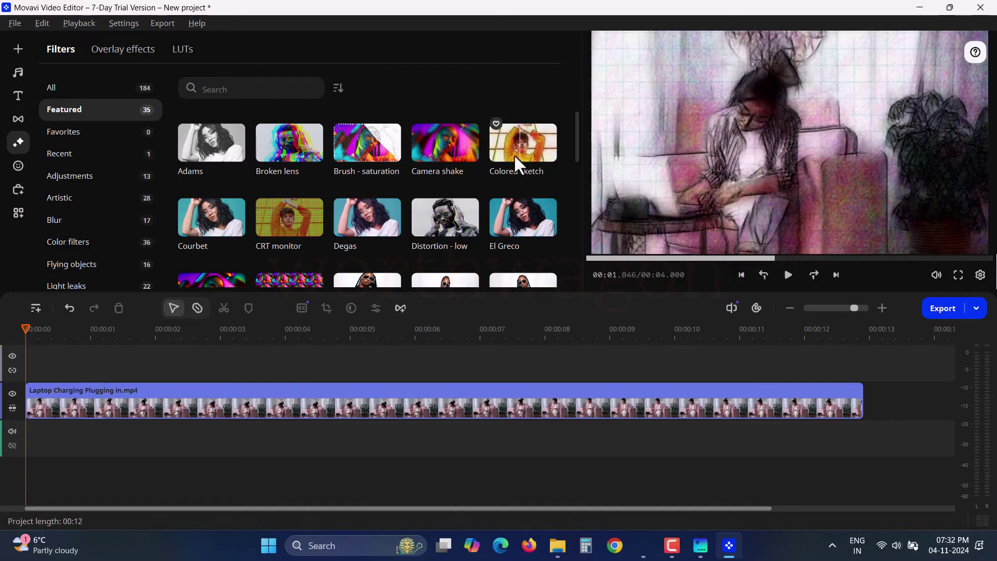
{"action": "right_click", "coordinate": [520, 149]}
{"action": "mouse_move", "coordinate": [544, 165]}
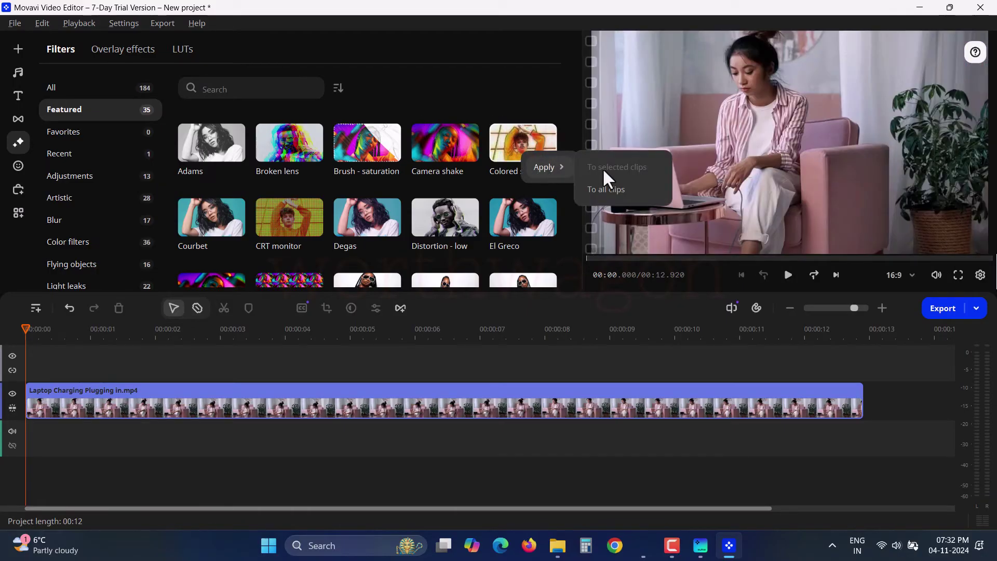
{"action": "left_click", "coordinate": [609, 189]}
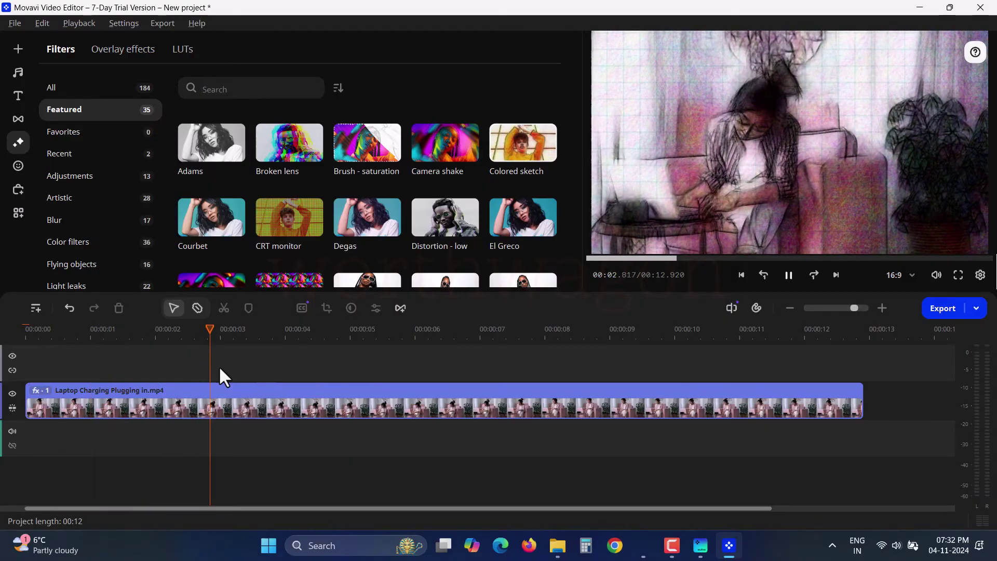
{"action": "key", "text": "space"}
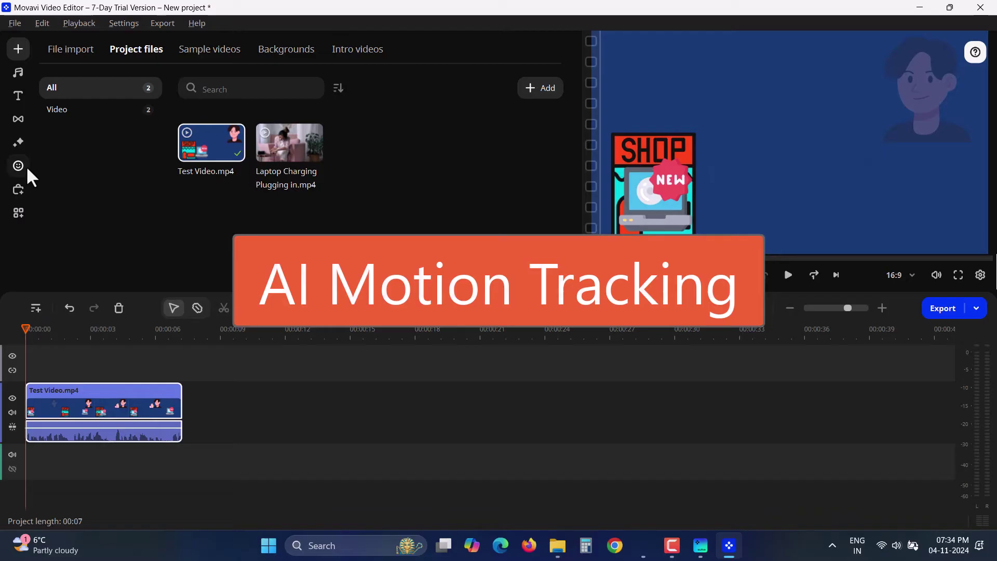
Place the :-3 smiley sticker on its own track above Test Video.mp4
{"action": "left_click", "coordinate": [19, 165]}
{"action": "left_click", "coordinate": [211, 151]}
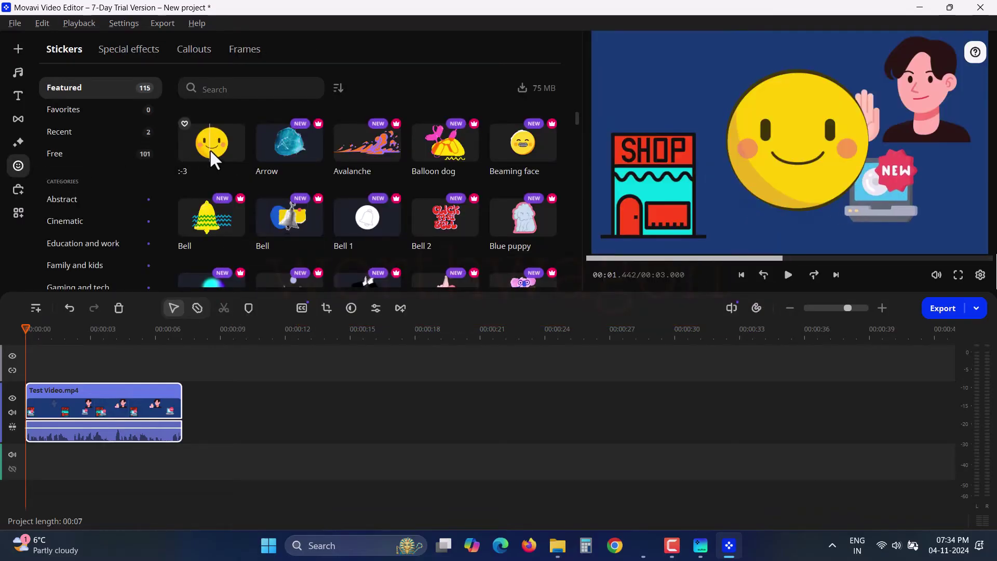
{"action": "left_click_drag", "start_coordinate": [204, 145], "coordinate": [36, 350]}
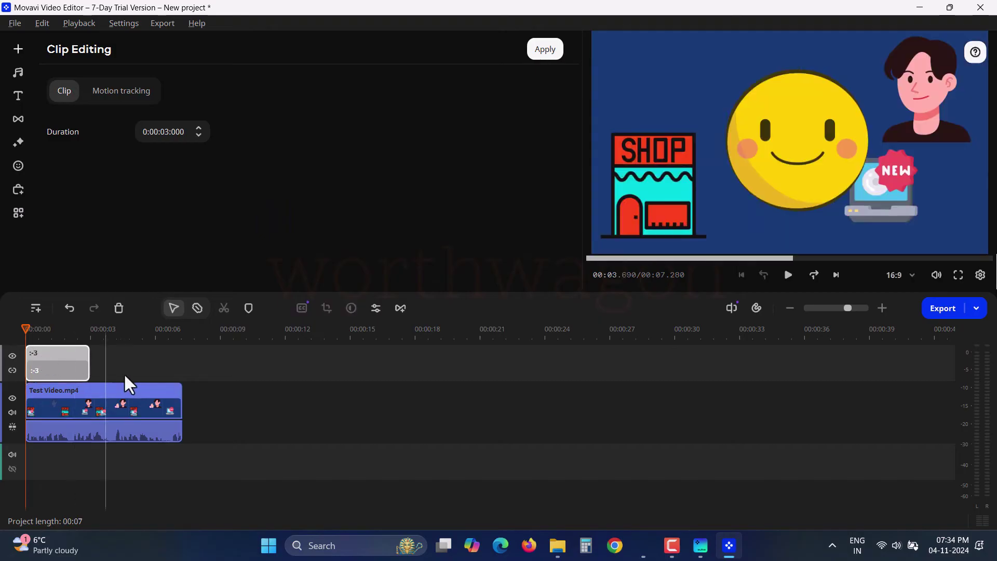
{"action": "left_click_drag", "start_coordinate": [285, 367], "coordinate": [46, 345]}
Shrink the smiley sticker and position it in the frame's upper left above the SHOP sign
{"action": "left_click", "coordinate": [757, 139]}
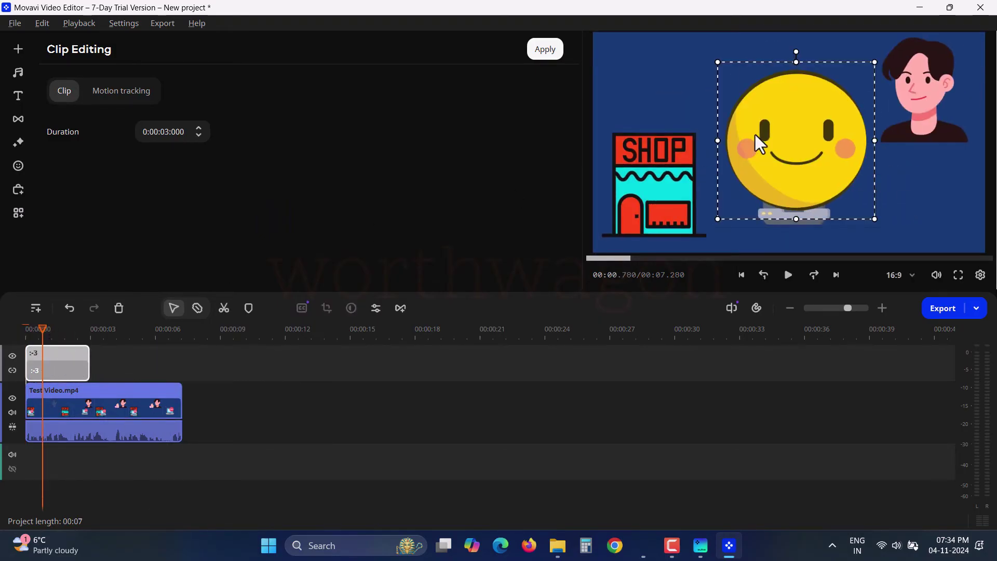
{"action": "left_click_drag", "start_coordinate": [798, 218], "coordinate": [785, 201]}
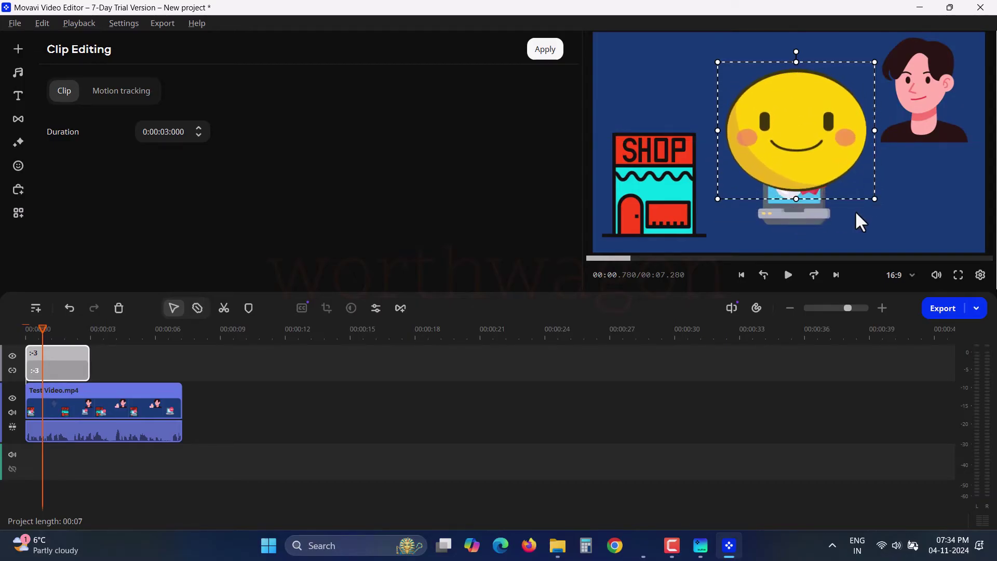
{"action": "left_click_drag", "start_coordinate": [874, 199], "coordinate": [775, 141]}
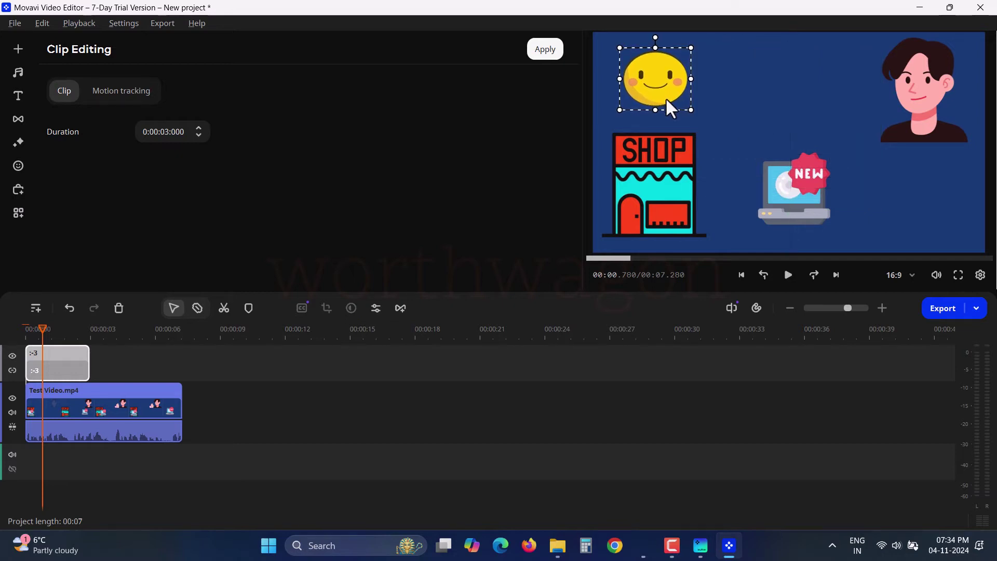
{"action": "left_click", "coordinate": [44, 332]}
{"action": "mouse_move", "coordinate": [38, 329]}
{"action": "left_mouse_down"}
{"action": "mouse_move", "coordinate": [31, 337]}
{"action": "mouse_move", "coordinate": [43, 342]}
{"action": "mouse_move", "coordinate": [41, 316]}
{"action": "mouse_move", "coordinate": [46, 329]}
{"action": "mouse_move", "coordinate": [20, 329]}
{"action": "left_mouse_up"}
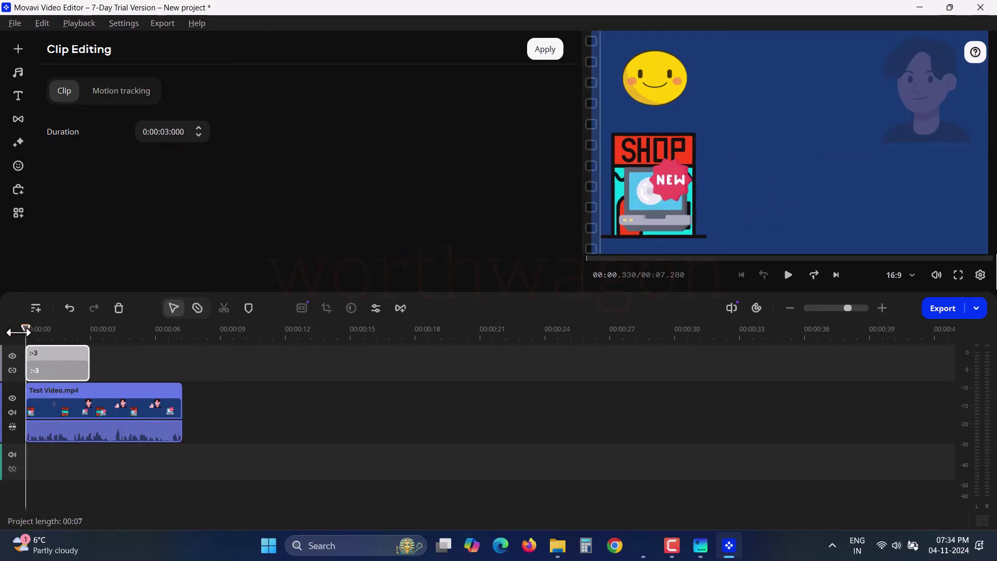
Motion-track the sticker to the SHOP/NEW object using the AI method, then play the result
{"action": "left_click", "coordinate": [118, 92]}
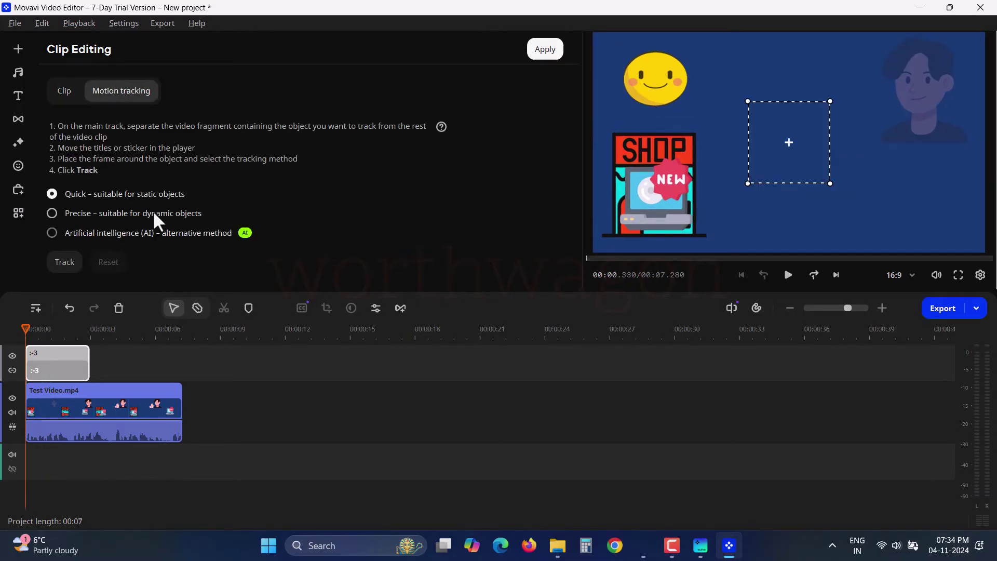
{"action": "left_click_drag", "start_coordinate": [790, 143], "coordinate": [670, 204]}
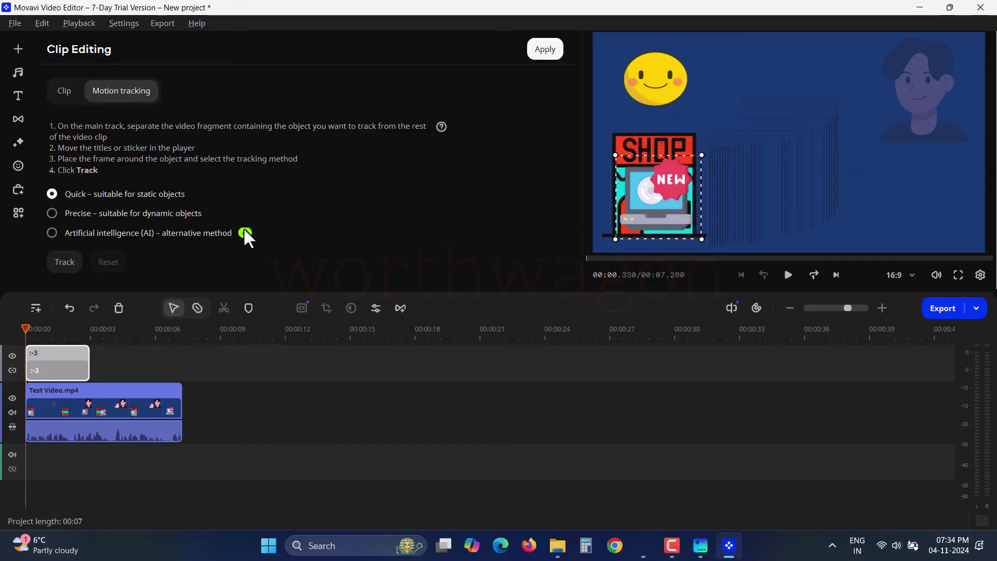
{"action": "left_click", "coordinate": [83, 214]}
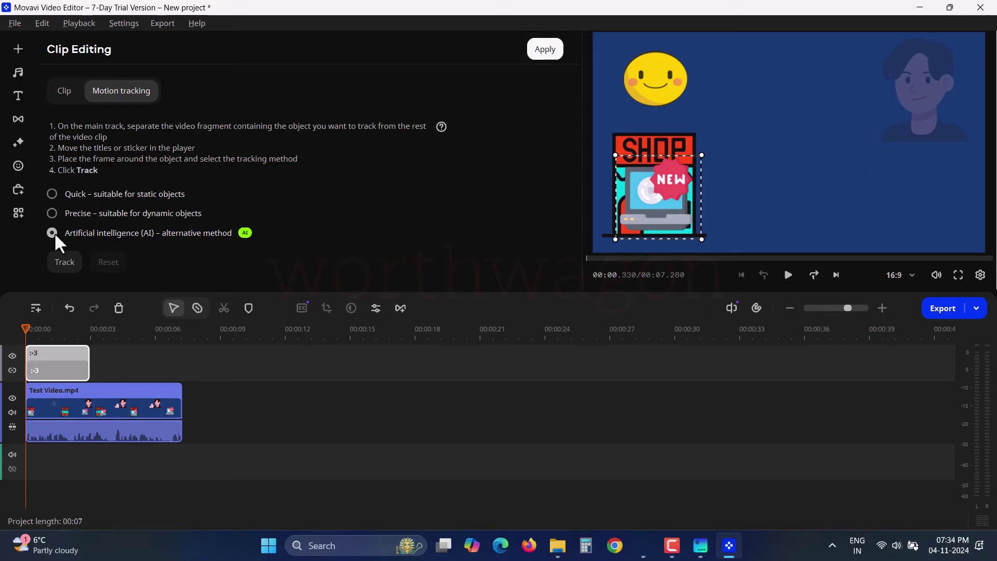
{"action": "left_click", "coordinate": [79, 260]}
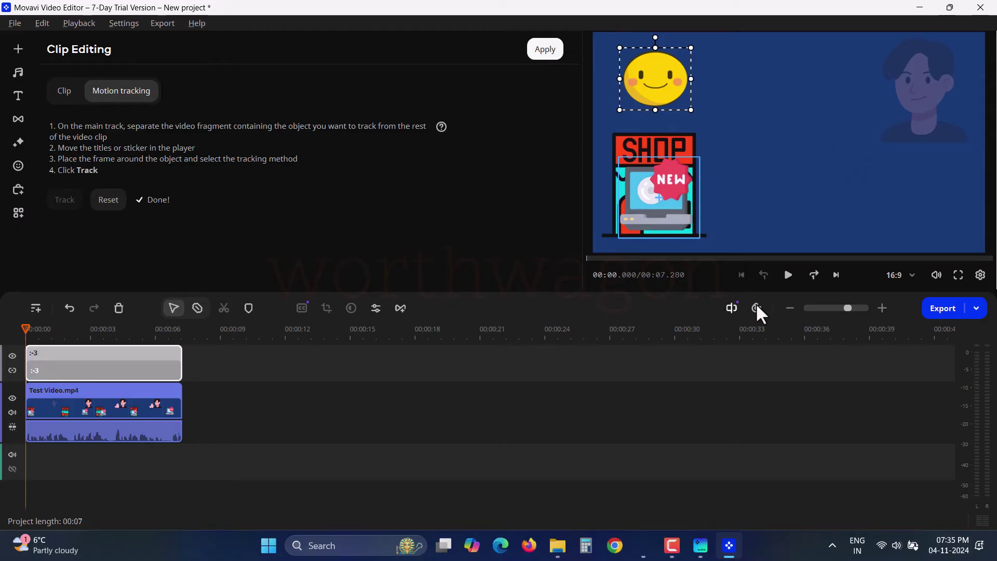
{"action": "left_click", "coordinate": [789, 274]}
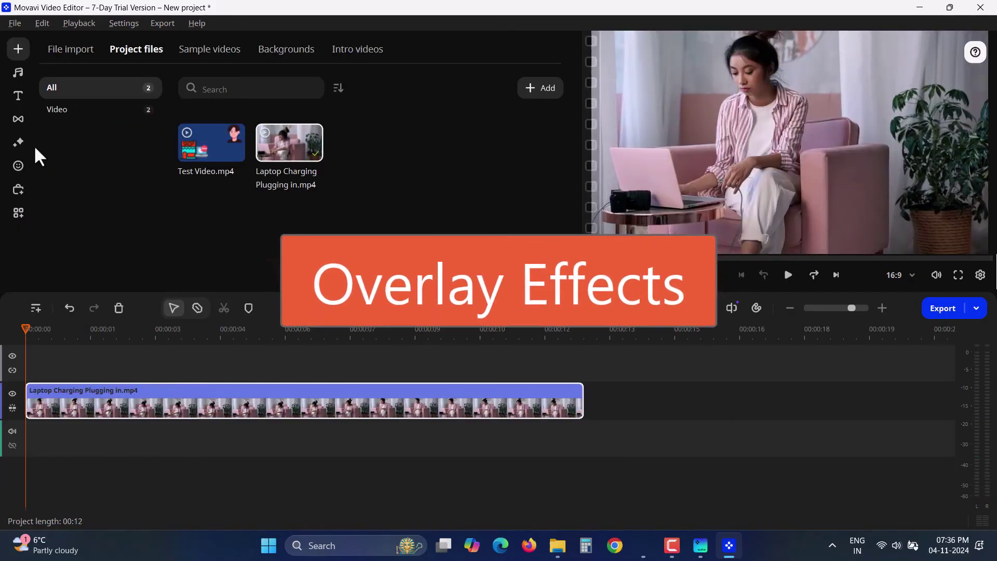
Apply the Flashing lights overlay effect to the Laptop Charging clip
{"action": "left_click", "coordinate": [19, 162]}
{"action": "left_click", "coordinate": [18, 148]}
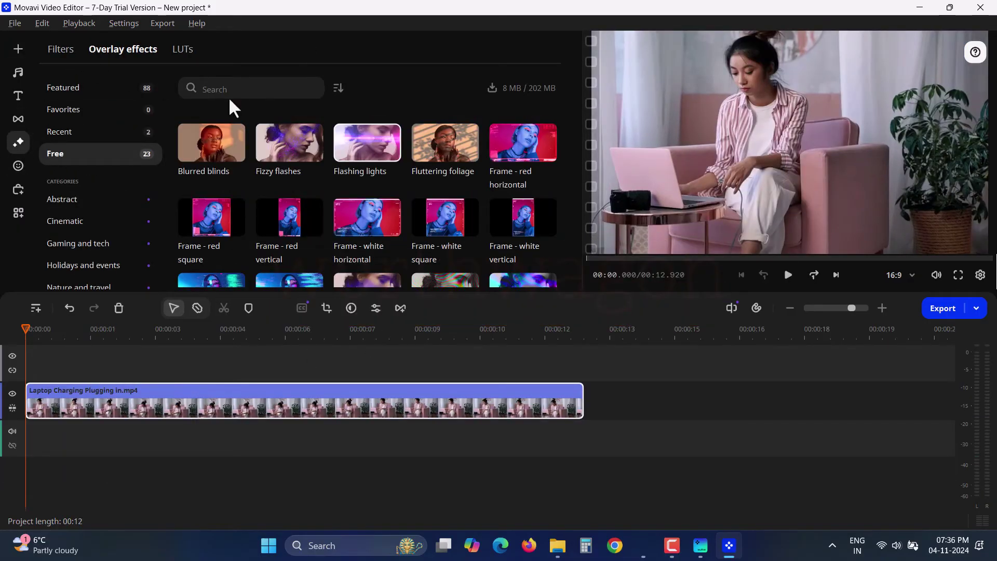
{"action": "right_click", "coordinate": [363, 149]}
{"action": "left_click", "coordinate": [556, 162]}
Check the effect's Overlay blending mode in clip properties, then move Closing Laptop to the timeline start
{"action": "double_click", "coordinate": [167, 400]}
{"action": "left_click", "coordinate": [140, 96]}
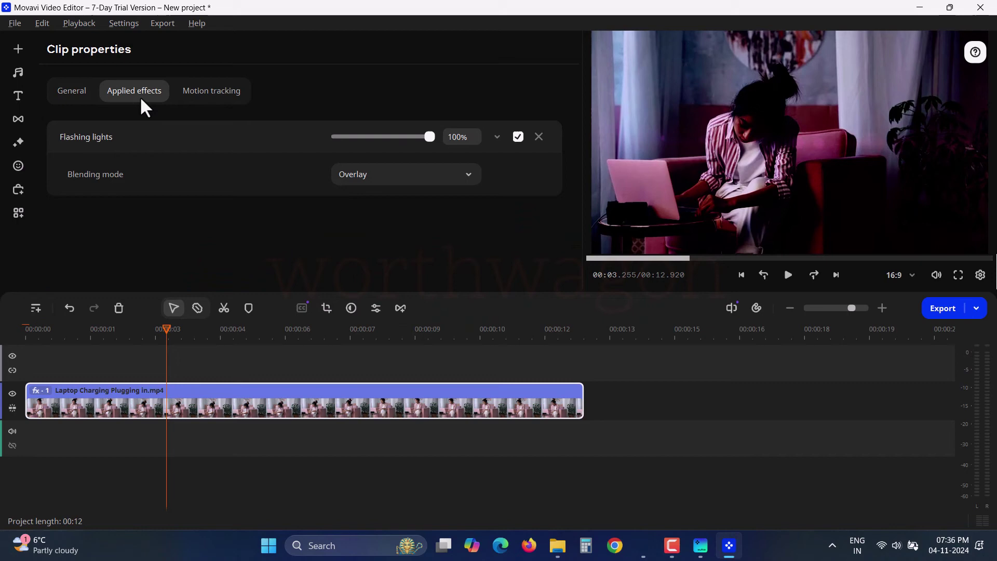
{"action": "left_click", "coordinate": [367, 177]}
{"action": "scroll", "coordinate": [385, 269], "scroll_direction": "up", "scroll_amount": 1}
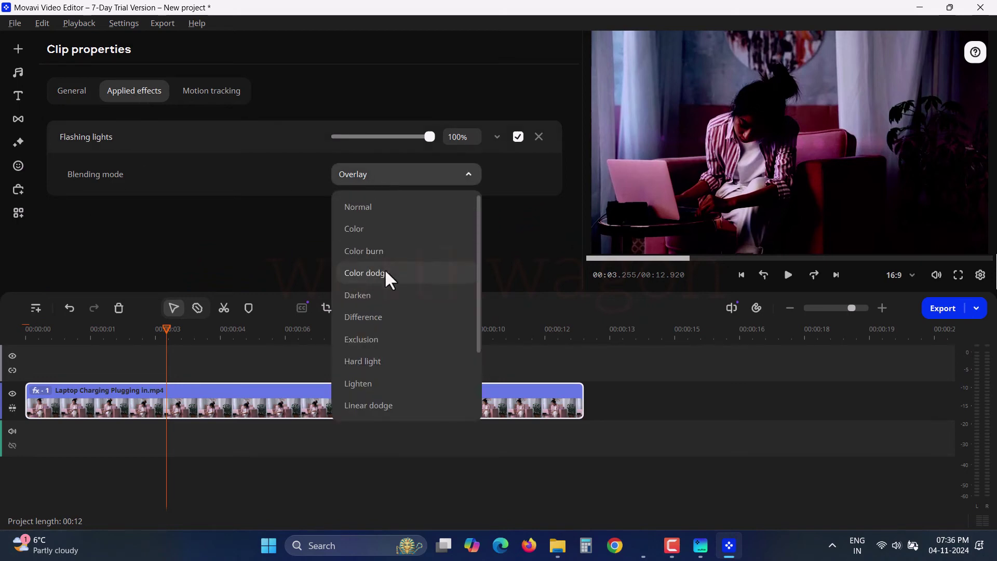
{"action": "scroll", "coordinate": [386, 291], "scroll_direction": "down", "scroll_amount": 2}
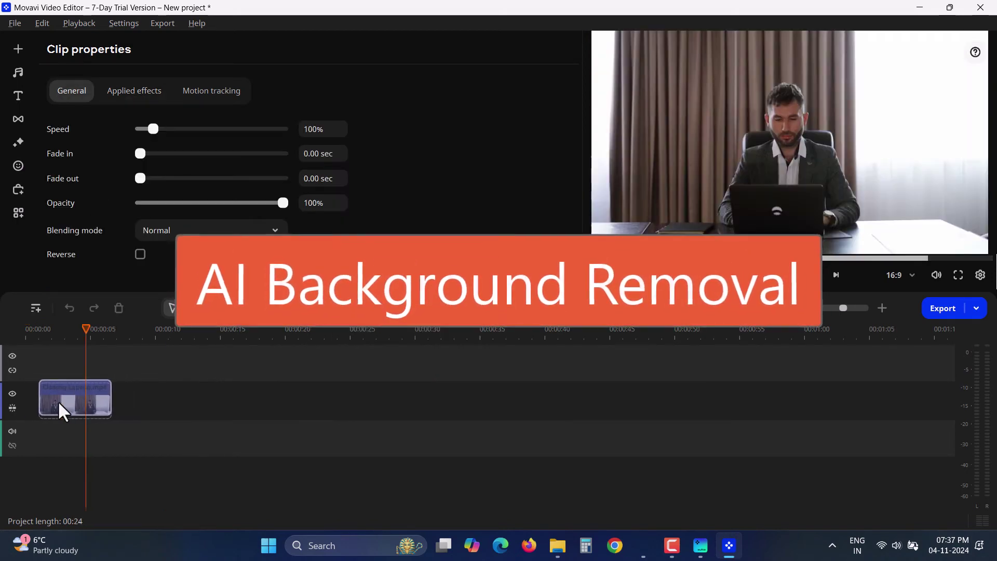
{"action": "left_click_drag", "start_coordinate": [58, 401], "coordinate": [51, 401]}
Remove the background behind the man, place gradients_arcticaurora_01.jpg beneath the clip, and preview it
{"action": "scroll", "coordinate": [125, 416], "scroll_direction": "up", "scroll_amount": 3}
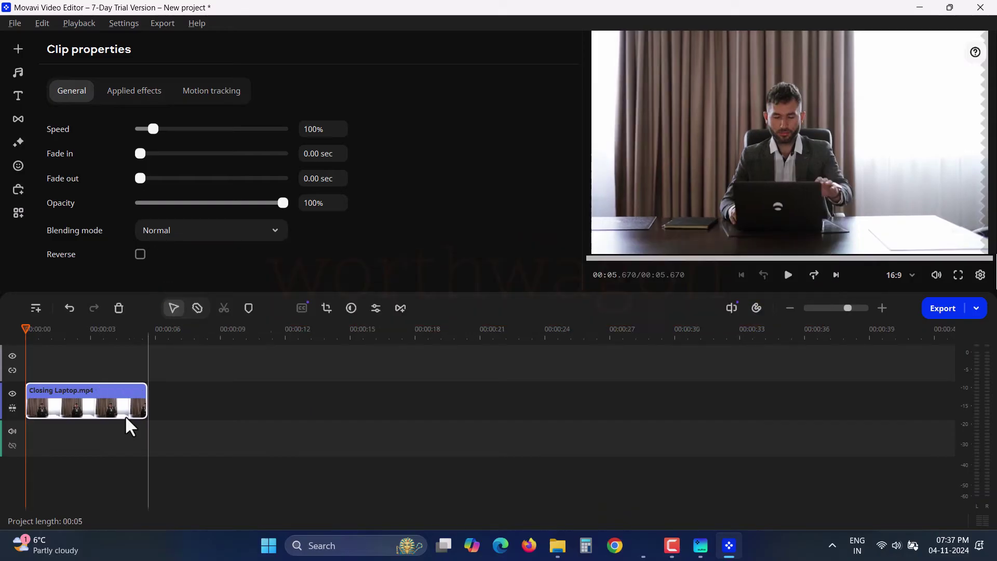
{"action": "scroll", "coordinate": [126, 416], "scroll_direction": "up", "scroll_amount": 1}
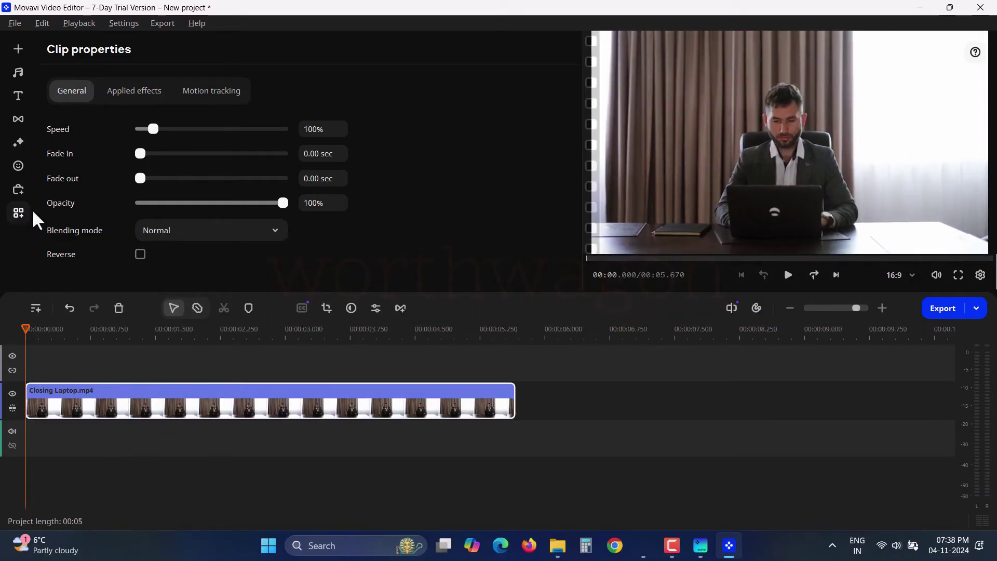
{"action": "left_click", "coordinate": [19, 213]}
{"action": "left_click", "coordinate": [84, 197]}
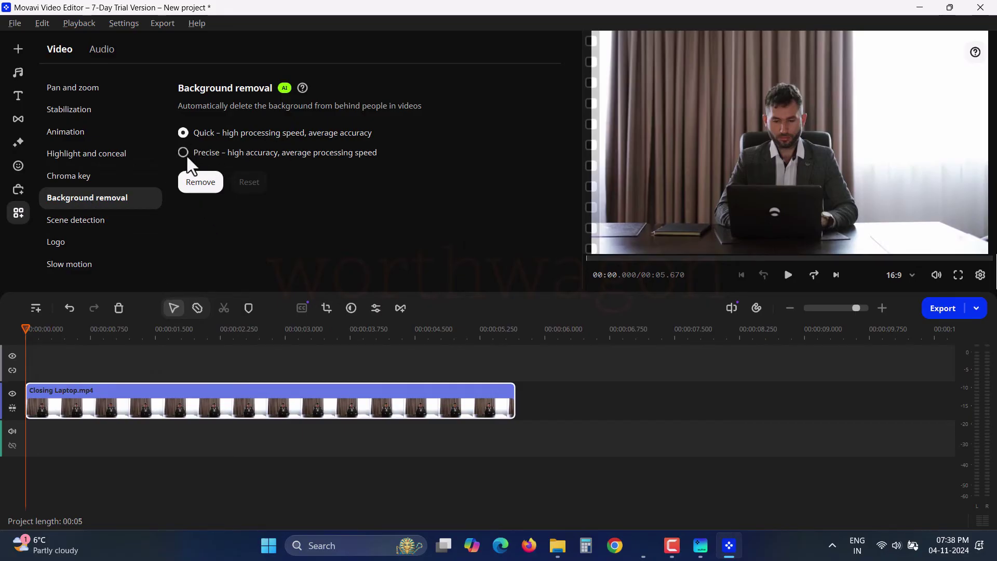
{"action": "left_click", "coordinate": [203, 182]}
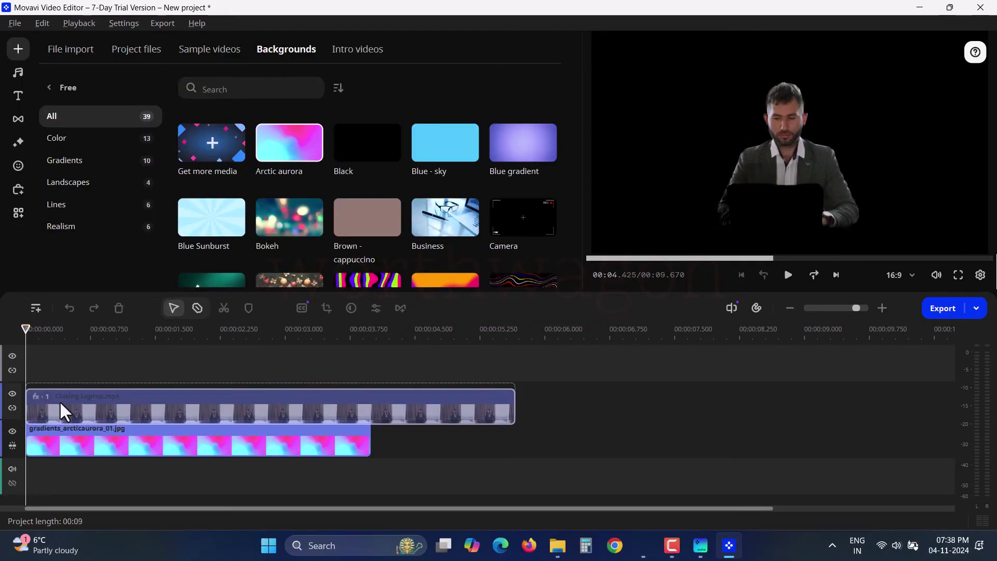
{"action": "left_click_drag", "start_coordinate": [60, 410], "coordinate": [107, 439]}
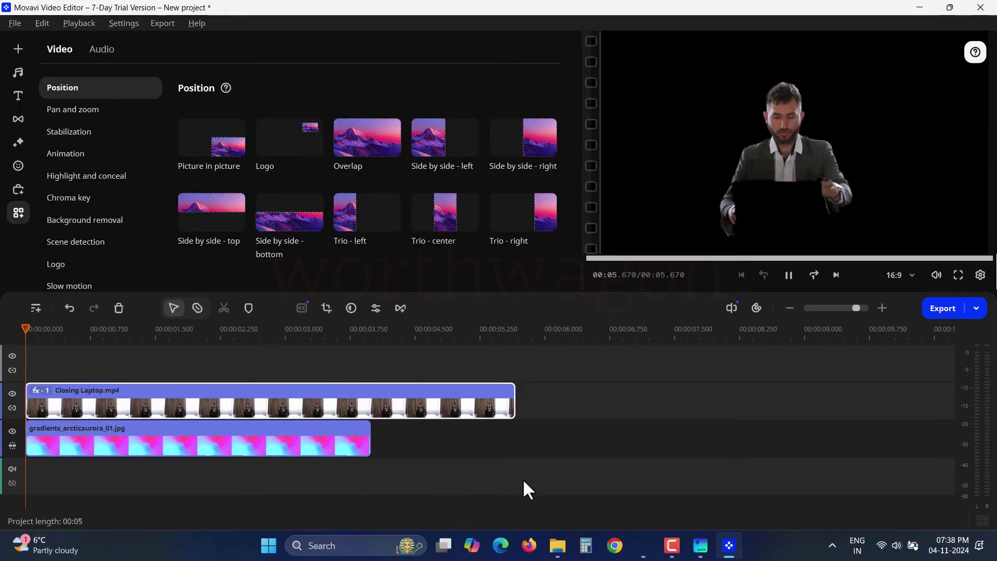
{"action": "key", "text": "space"}
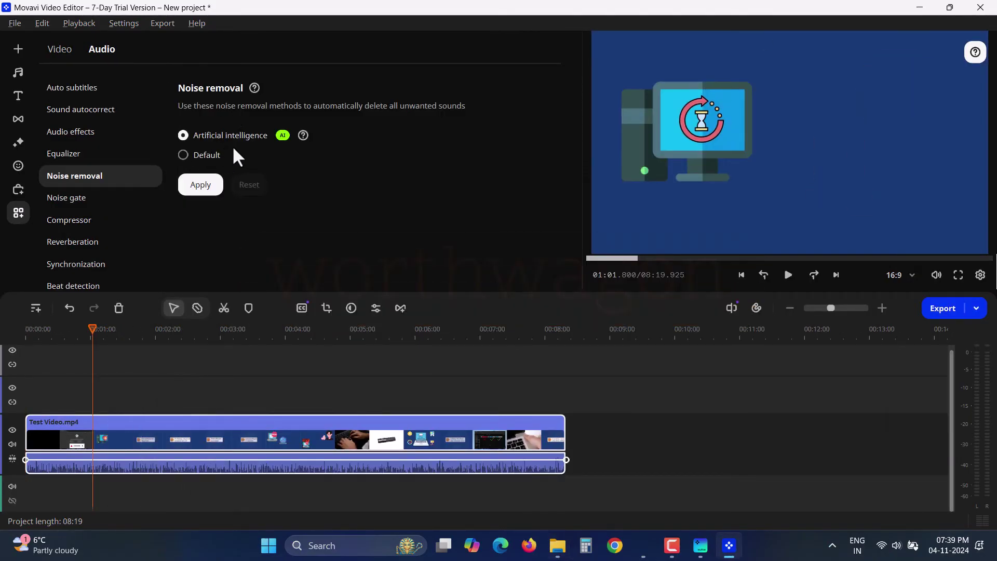
Apply Artificial intelligence noise removal to Test Video.mp4's audio
{"action": "left_click", "coordinate": [49, 47]}
{"action": "left_click", "coordinate": [109, 50]}
{"action": "left_click", "coordinate": [200, 185]}
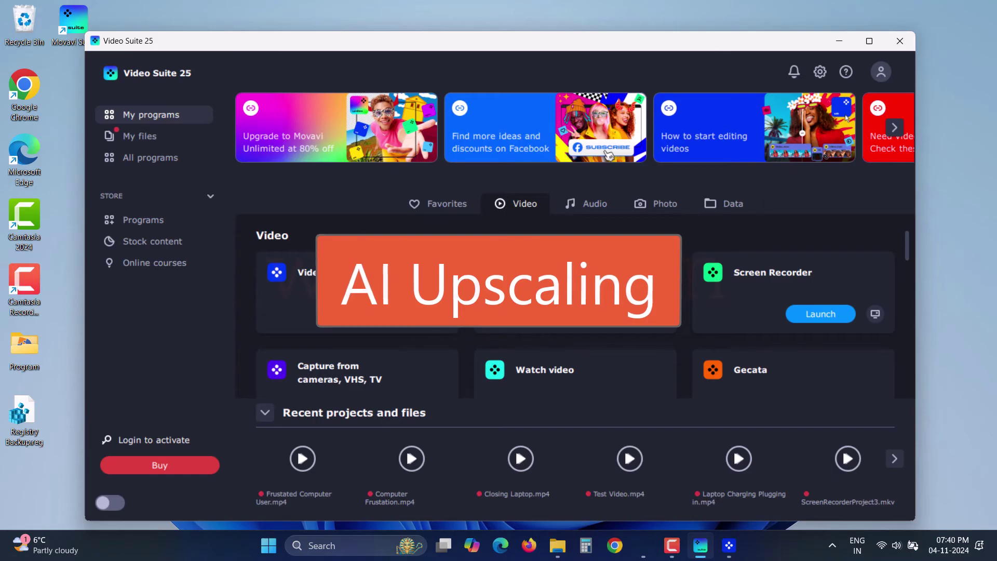
{"action": "scroll", "coordinate": [395, 311], "scroll_direction": "down", "scroll_amount": 4}
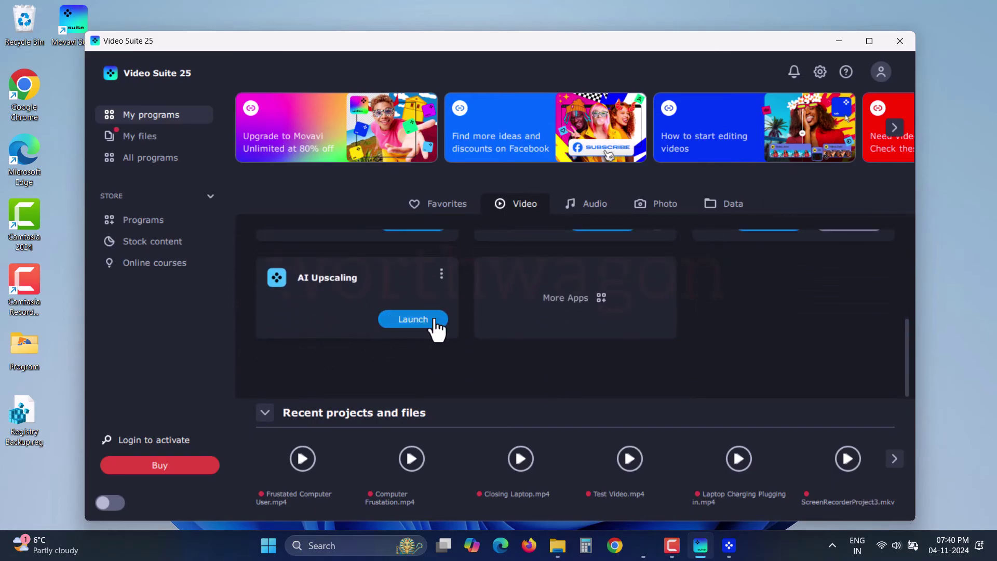
{"action": "scroll", "coordinate": [467, 328], "scroll_direction": "up", "scroll_amount": 5}
Open Video Converter's AI Upscaling and load Untitled Project.mp4 from the desktop
{"action": "left_click", "coordinate": [574, 314]}
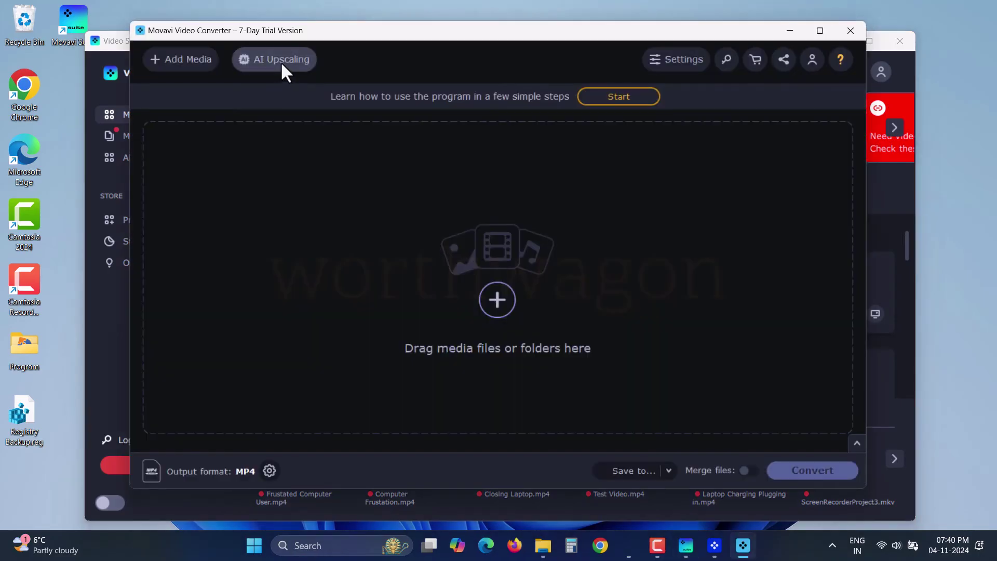
{"action": "left_click", "coordinate": [281, 61]}
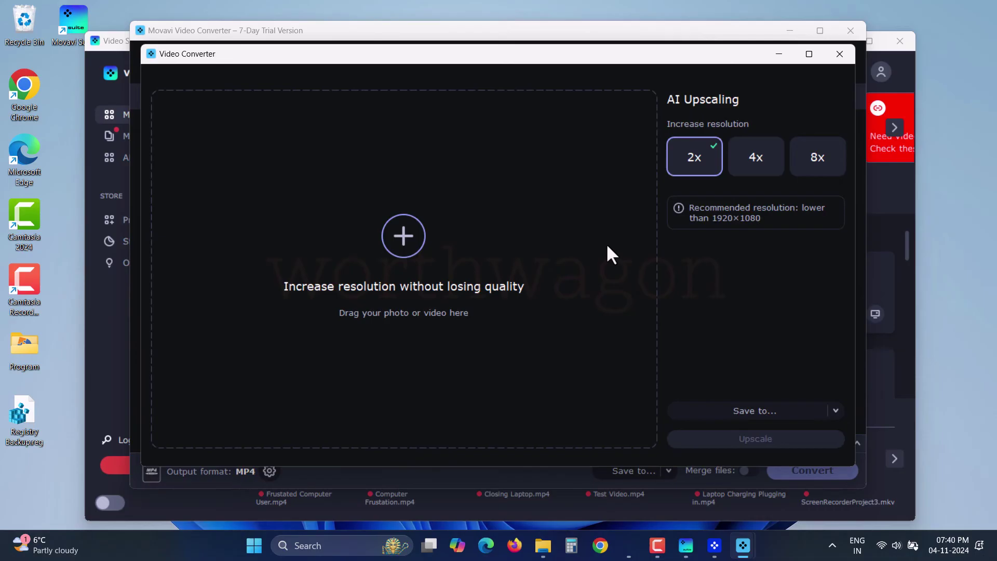
{"action": "left_click", "coordinate": [26, 498]}
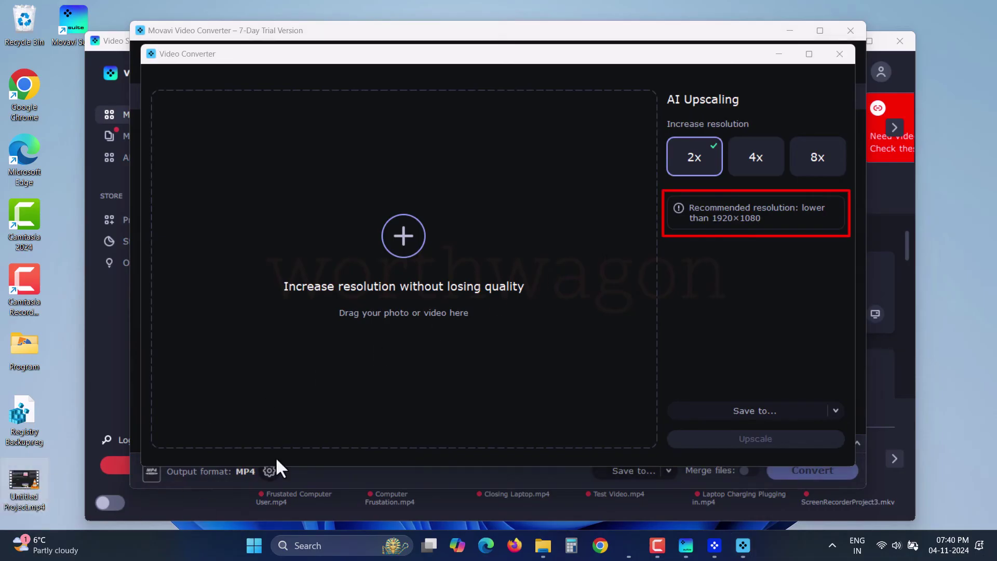
{"action": "left_click_drag", "start_coordinate": [277, 460], "coordinate": [393, 256]}
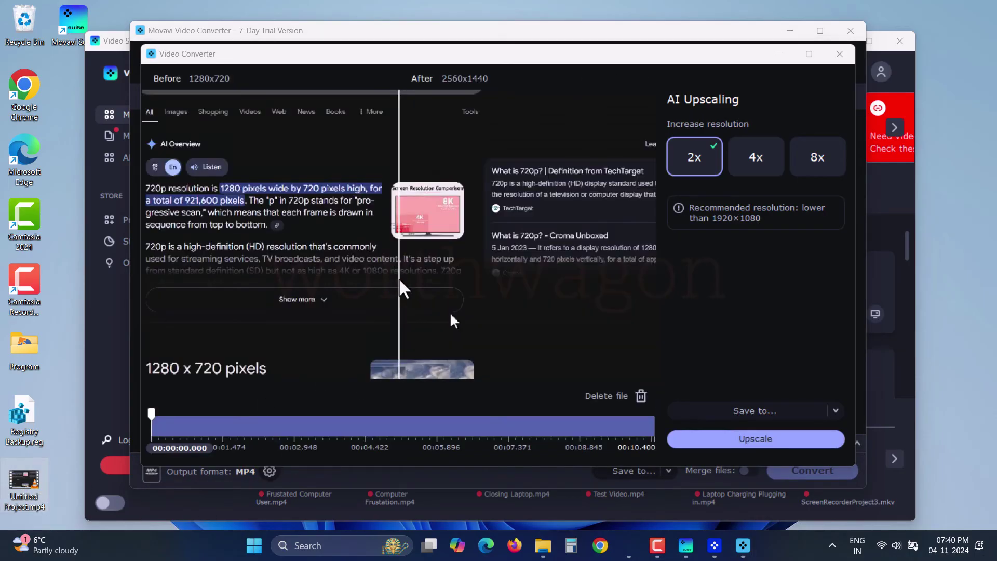
Set the upscale factor to 4x after 8x is rejected as too high
{"action": "left_click", "coordinate": [753, 157]}
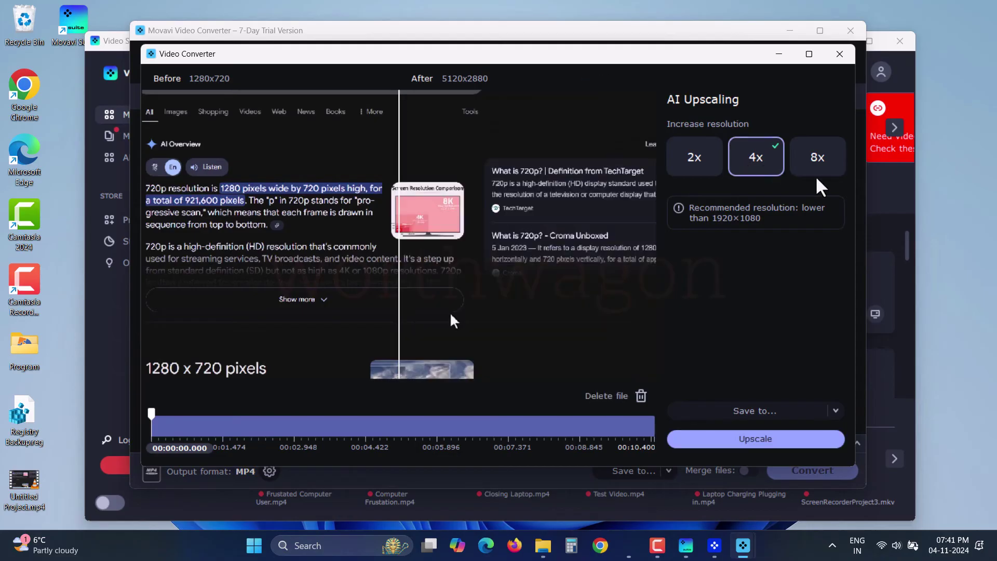
{"action": "left_click", "coordinate": [818, 161]}
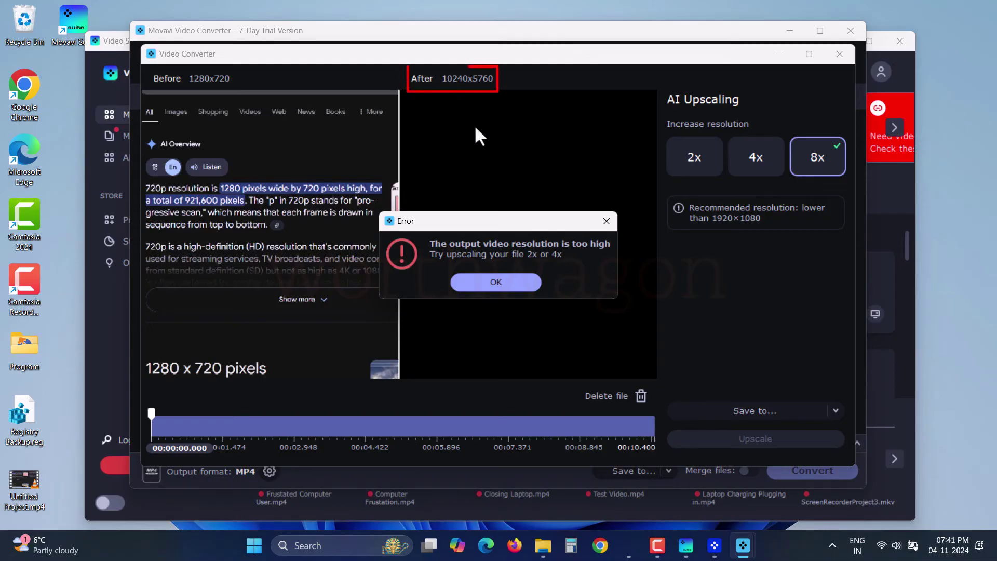
{"action": "left_click", "coordinate": [512, 283]}
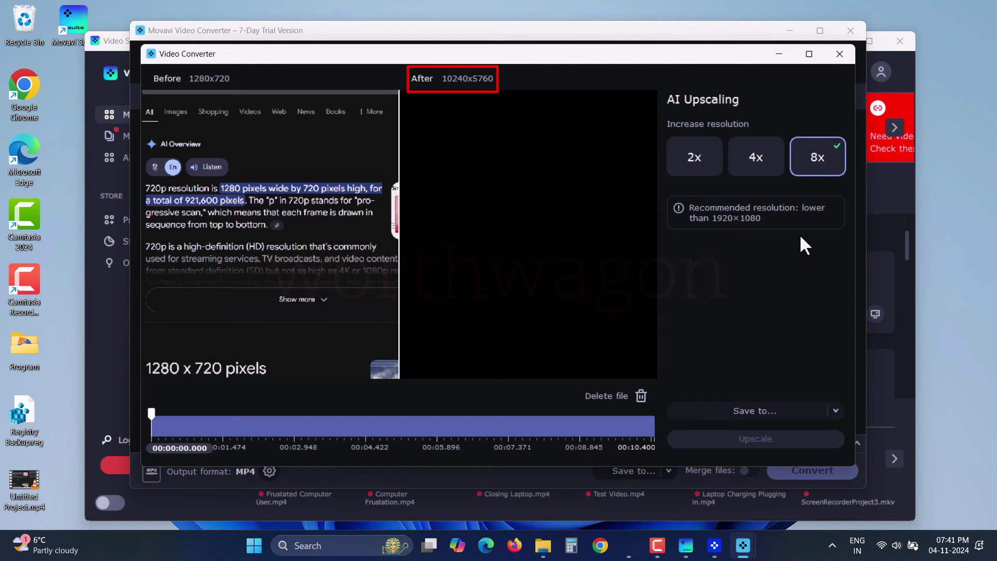
{"action": "left_click", "coordinate": [755, 154]}
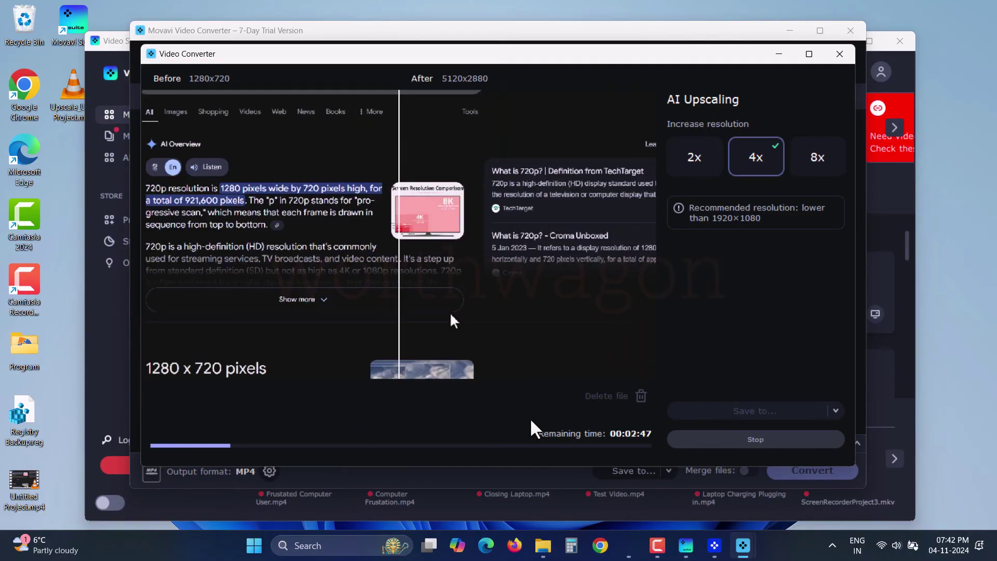
Confirm Upscale_Untitled Project.mp4 is 5120 x 2880 in its Properties details, then play it
{"action": "right_click", "coordinate": [399, 366]}
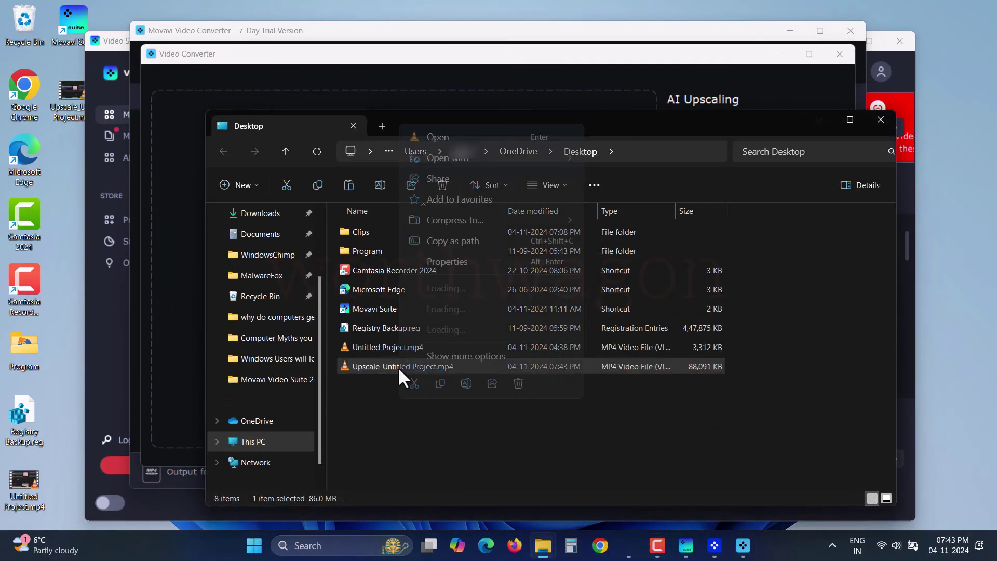
{"action": "left_click", "coordinate": [448, 259]}
{"action": "left_click", "coordinate": [493, 228]}
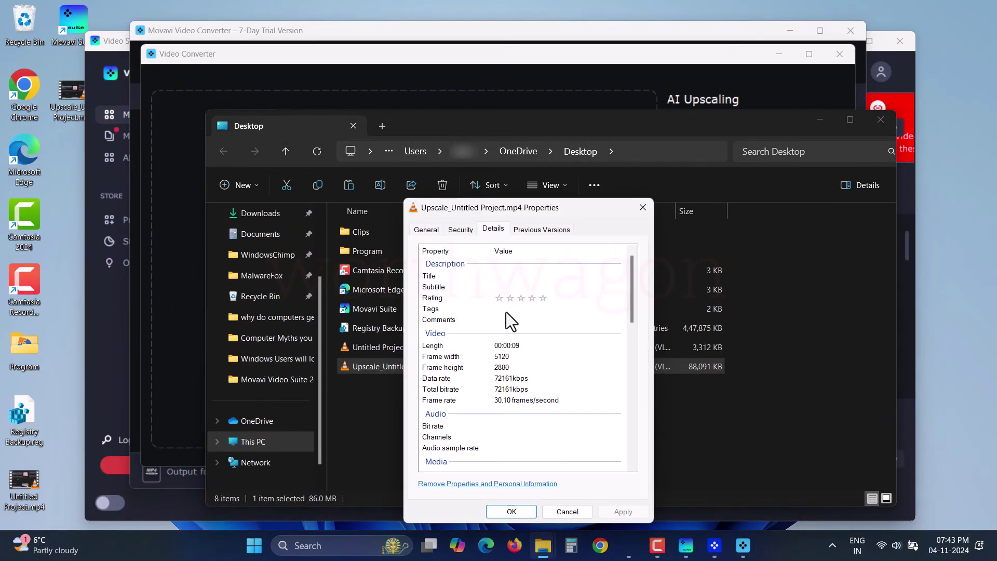
{"action": "left_click", "coordinate": [494, 355]}
{"action": "left_click", "coordinate": [512, 369]}
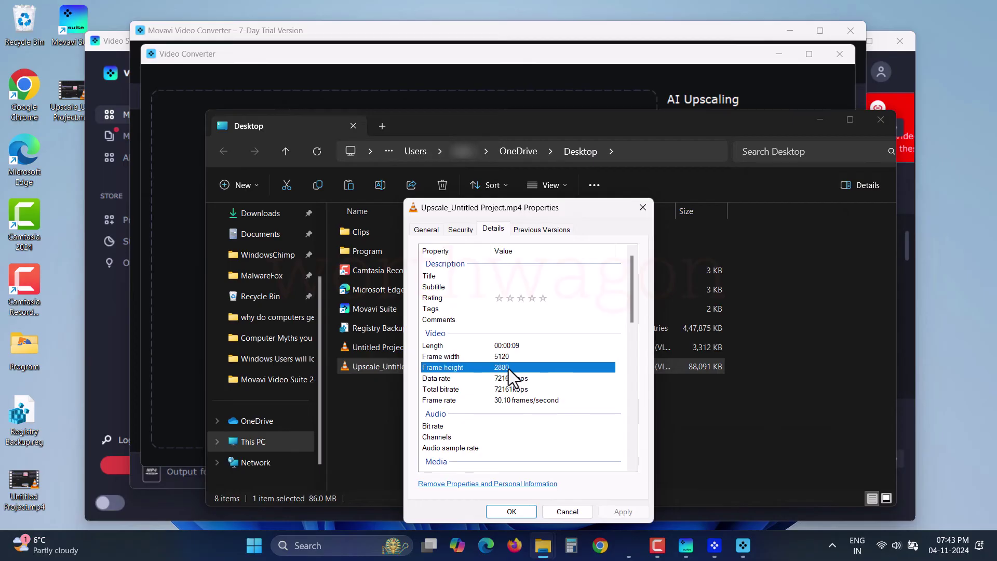
{"action": "left_click", "coordinate": [567, 512]}
{"action": "double_click", "coordinate": [426, 366]}
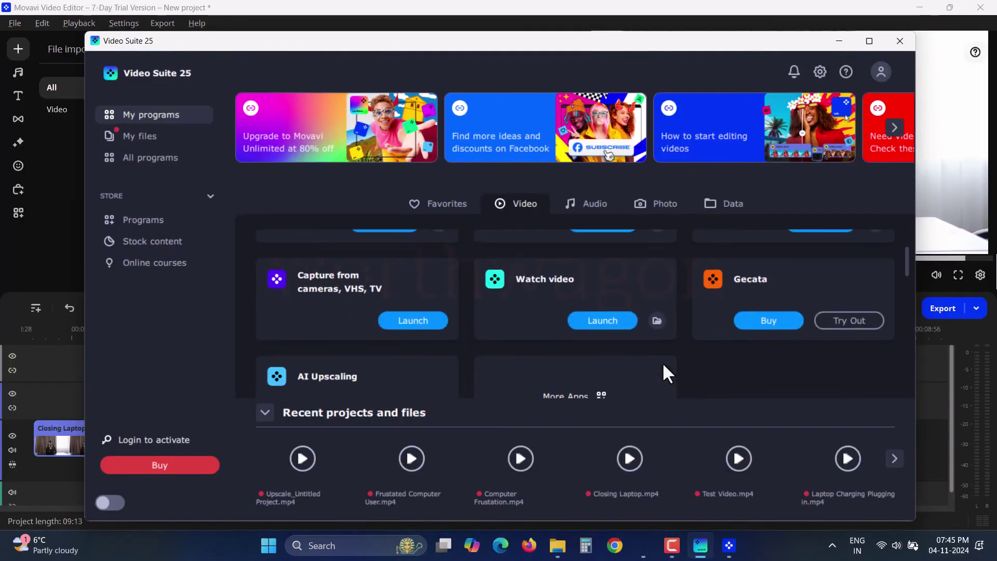
{"action": "scroll", "coordinate": [664, 372], "scroll_direction": "down", "scroll_amount": 2}
{"action": "scroll", "coordinate": [663, 372], "scroll_direction": "up", "scroll_amount": 3}
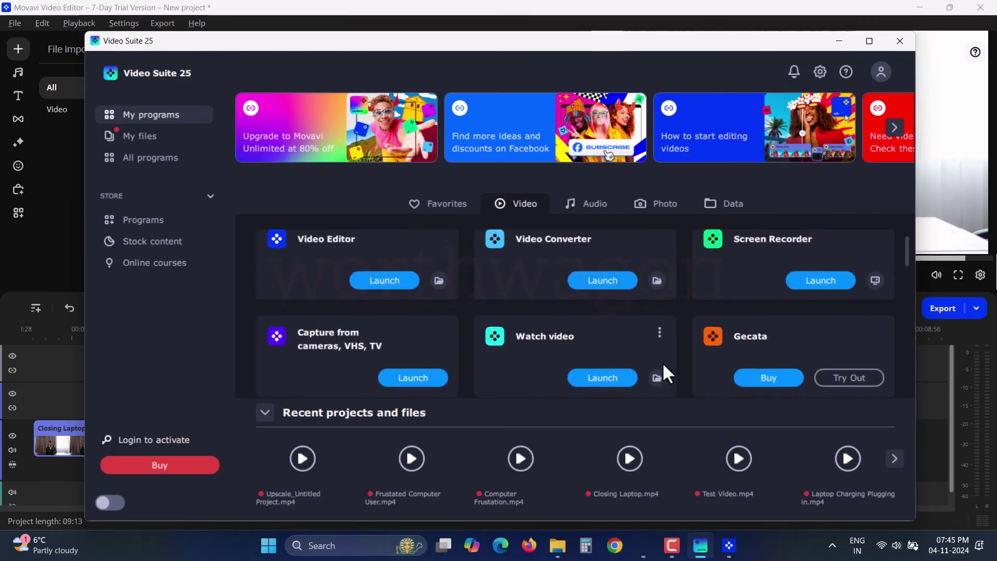
{"action": "left_click", "coordinate": [138, 219]}
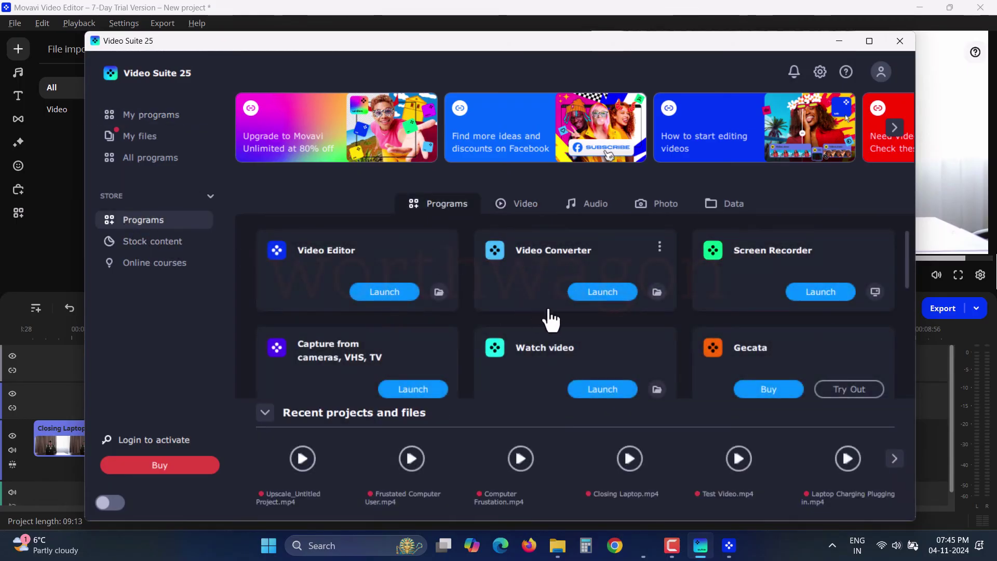
{"action": "left_click", "coordinate": [541, 203]}
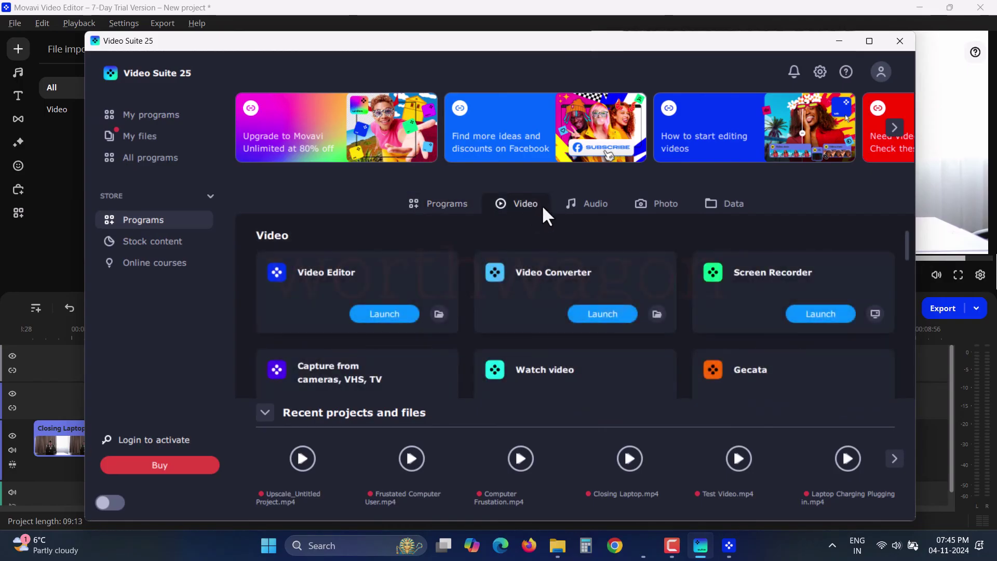
{"action": "left_click", "coordinate": [591, 206]}
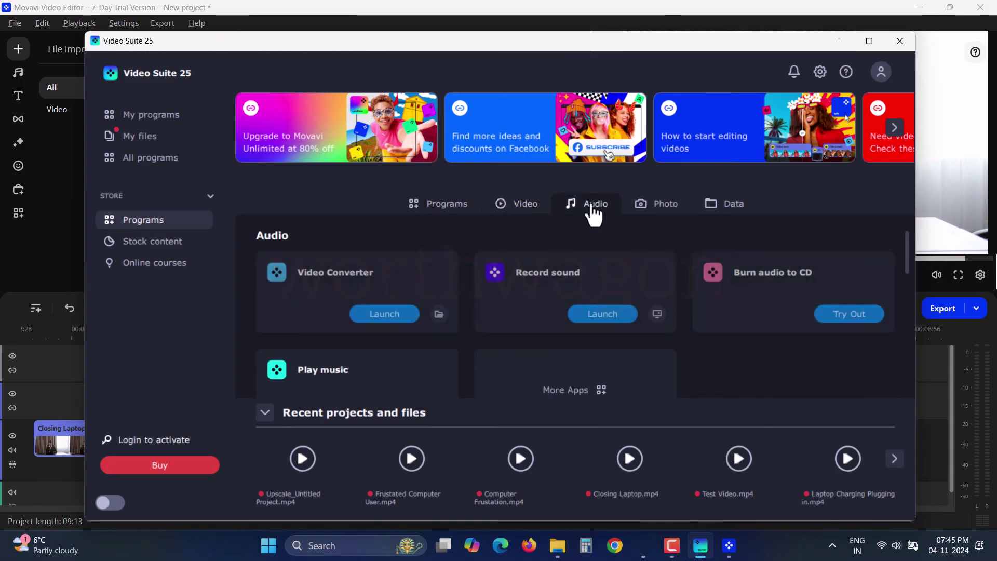
{"action": "left_click", "coordinate": [664, 205]}
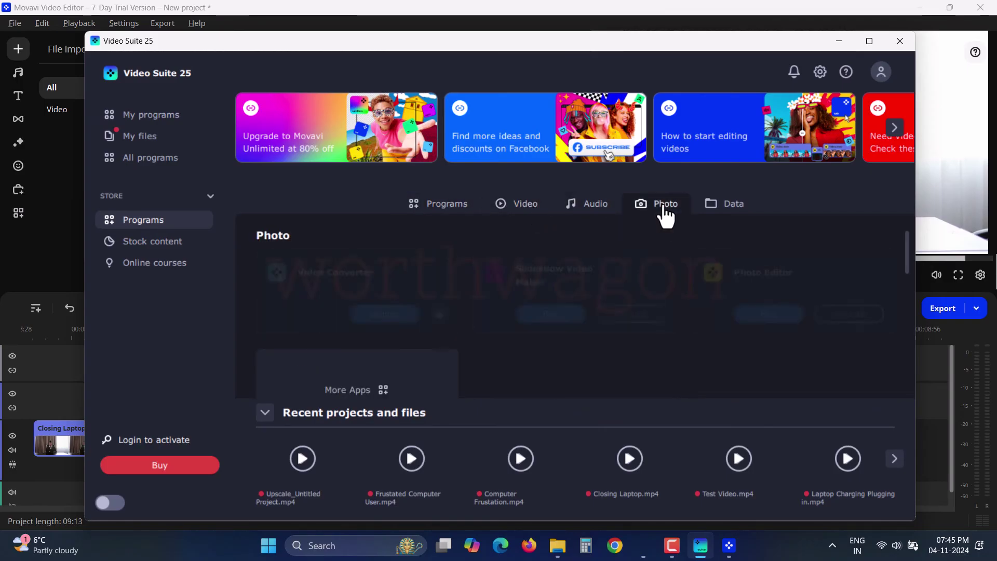
{"action": "left_click", "coordinate": [726, 211]}
{"action": "scroll", "coordinate": [704, 343], "scroll_direction": "down", "scroll_amount": 2}
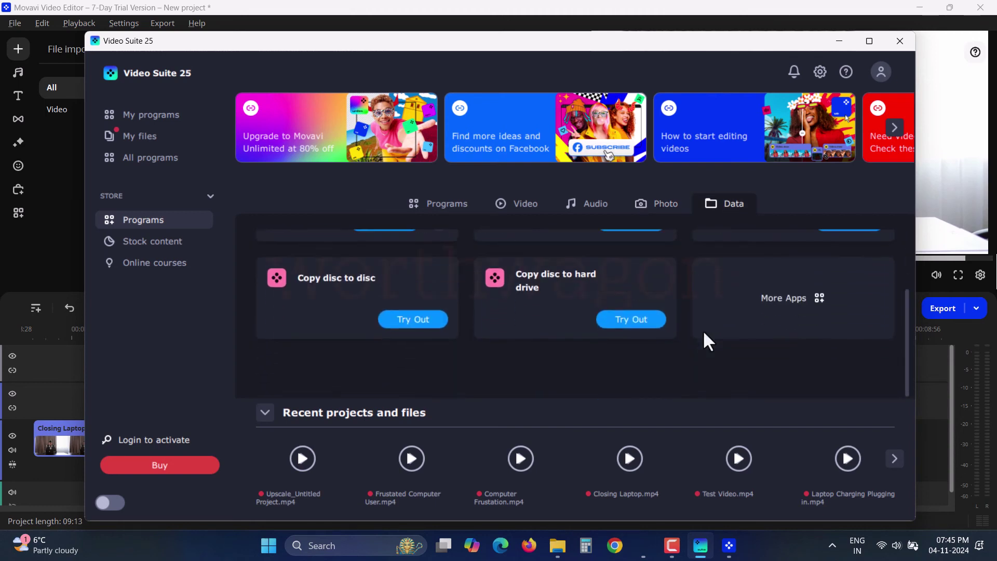
{"action": "scroll", "coordinate": [704, 335], "scroll_direction": "up", "scroll_amount": 2}
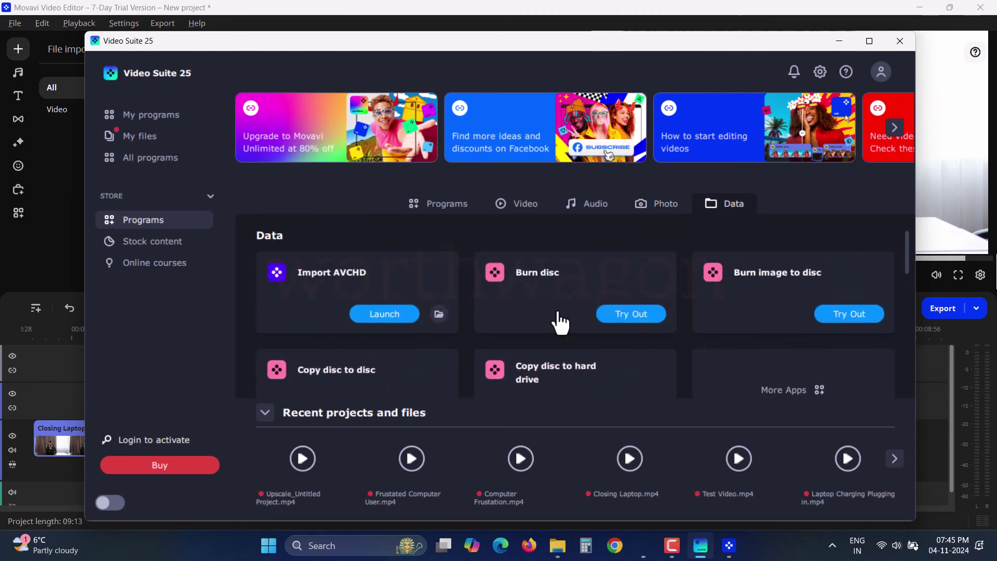
{"action": "left_click", "coordinate": [425, 204]}
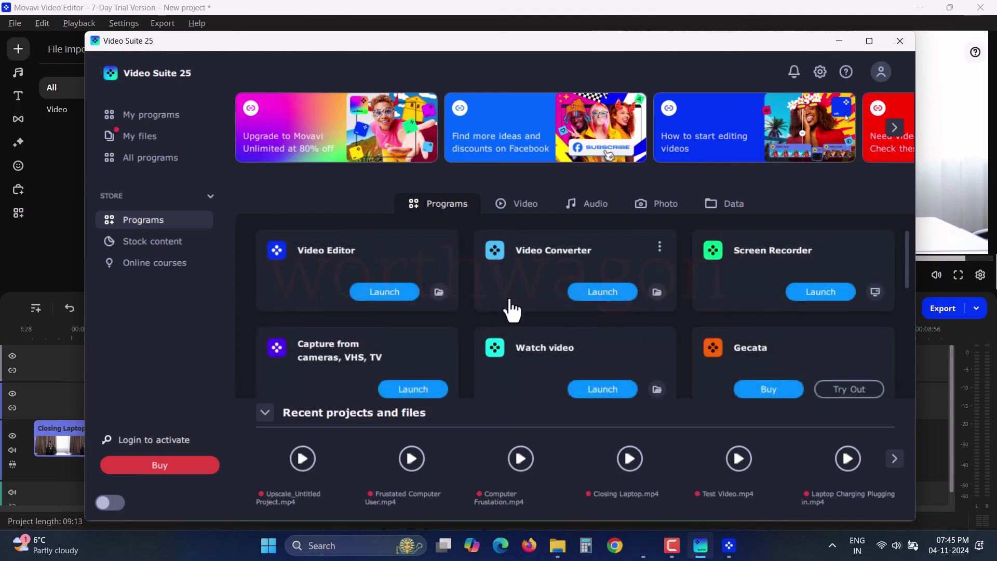
{"action": "left_click", "coordinate": [672, 547]}
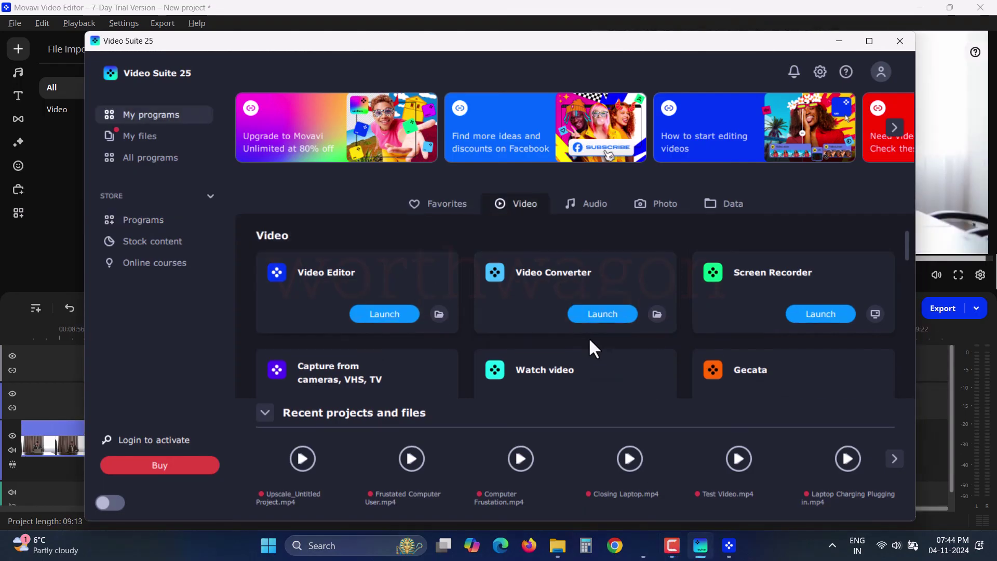
{"action": "scroll", "coordinate": [574, 290], "scroll_direction": "down", "scroll_amount": 1}
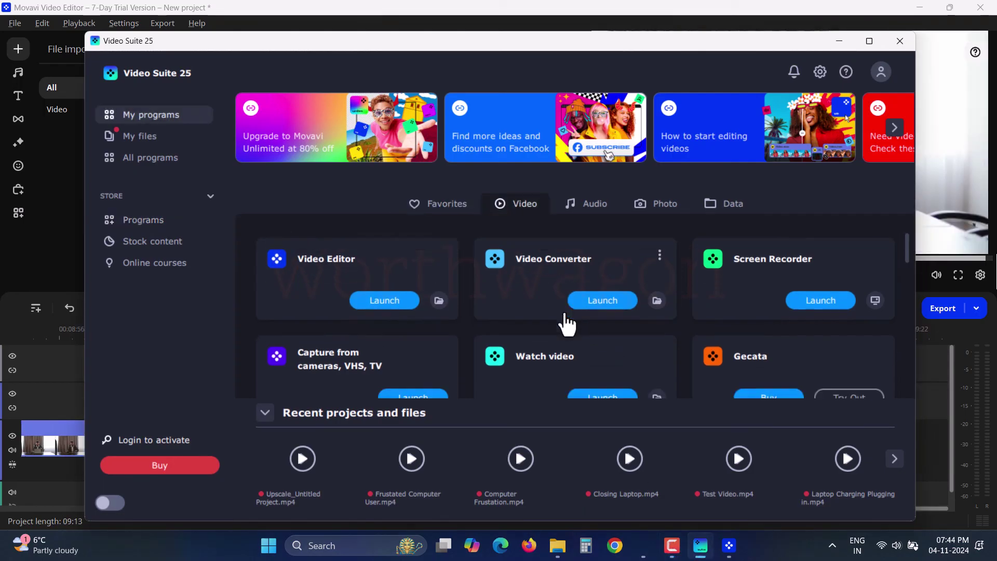
{"action": "scroll", "coordinate": [675, 325], "scroll_direction": "up", "scroll_amount": 1}
Launch Screen Recorder, dismiss the trial popup, and set the capture area to full screen 1920x1080
{"action": "left_click", "coordinate": [814, 318]}
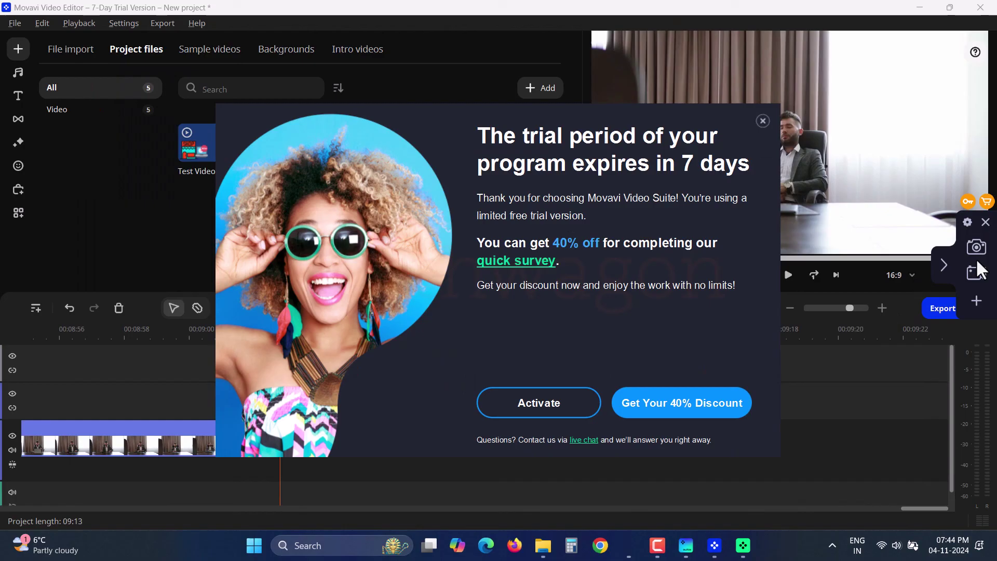
{"action": "left_click", "coordinate": [763, 121]}
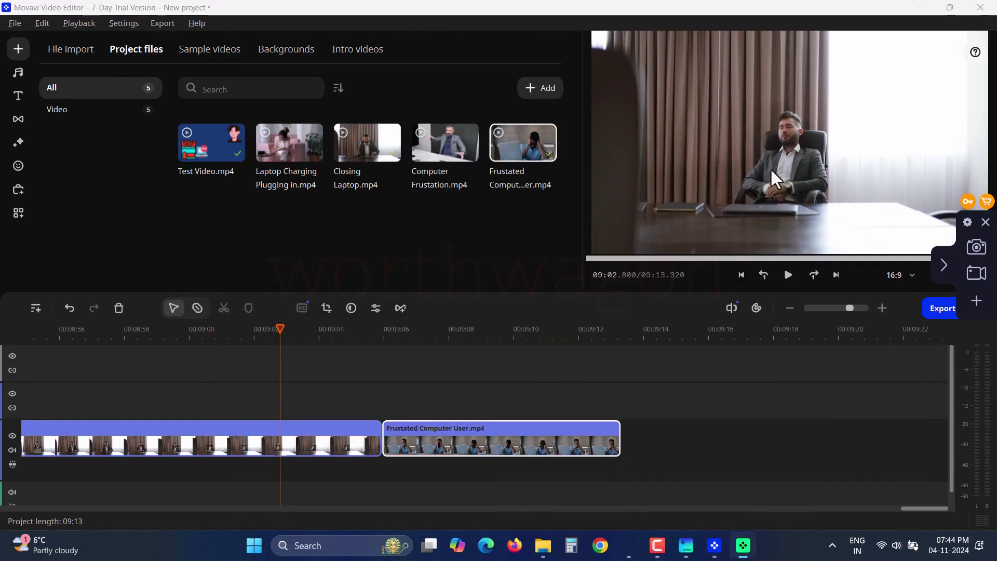
{"action": "left_click", "coordinate": [977, 273]}
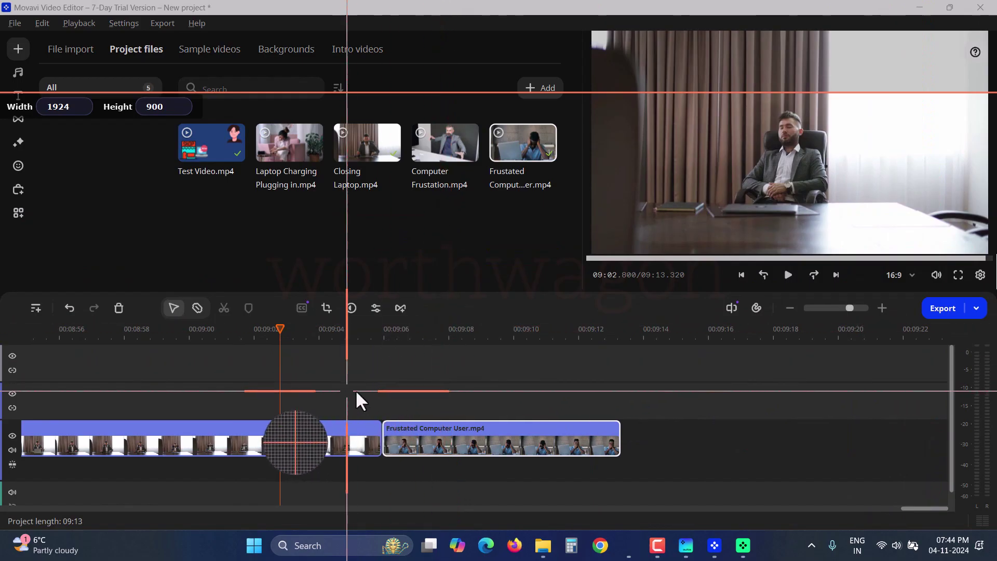
{"action": "left_click", "coordinate": [406, 354]}
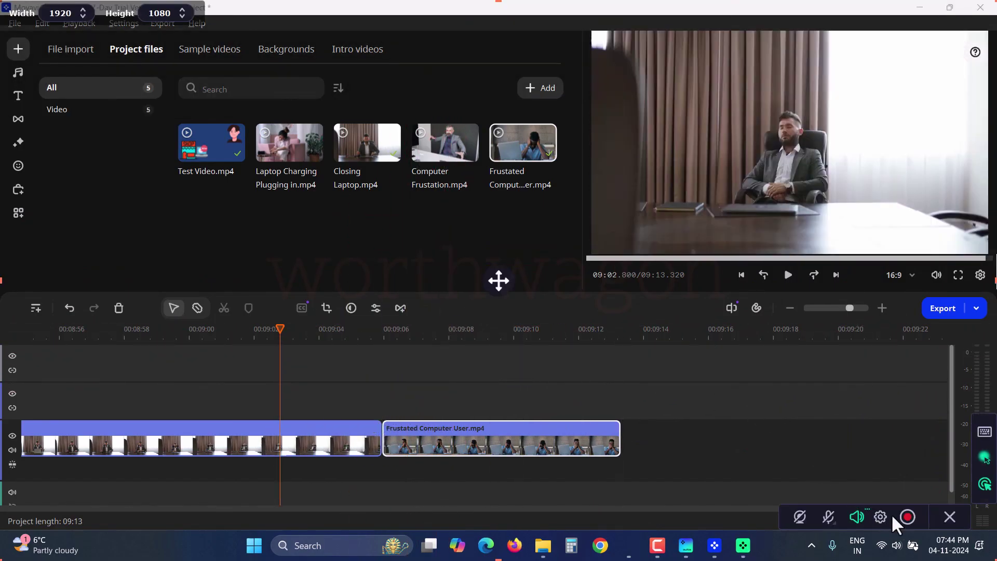
{"action": "left_click", "coordinate": [952, 516]}
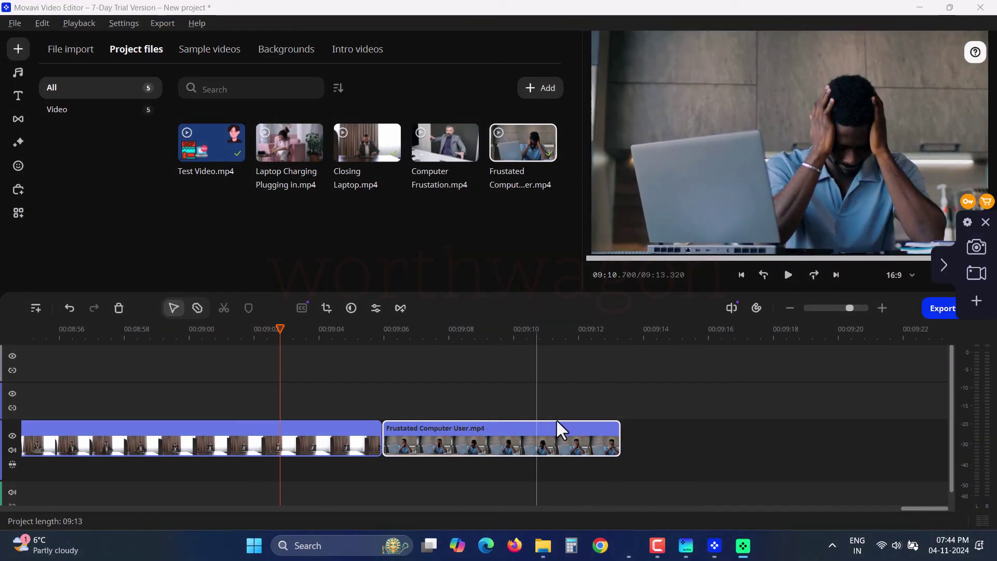